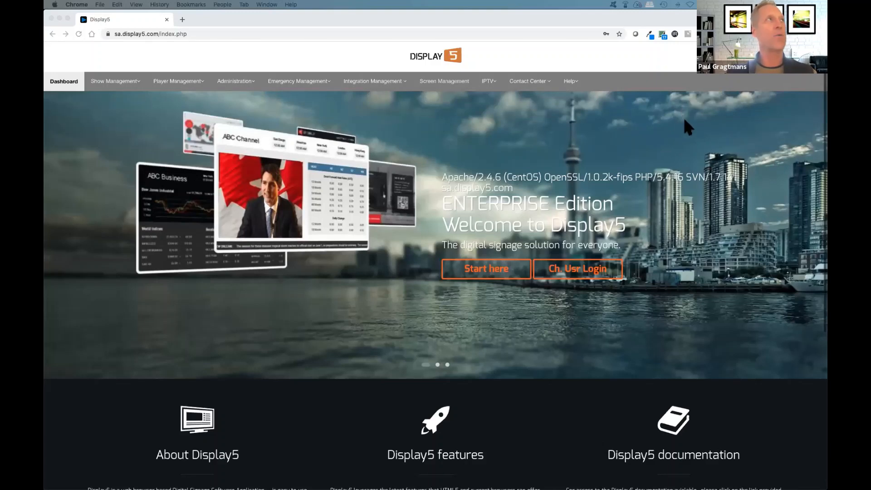
# Step: Sign in to Display5 with the saved administrator credentials
pyautogui.click(746, 76)
pyautogui.click(709, 72)
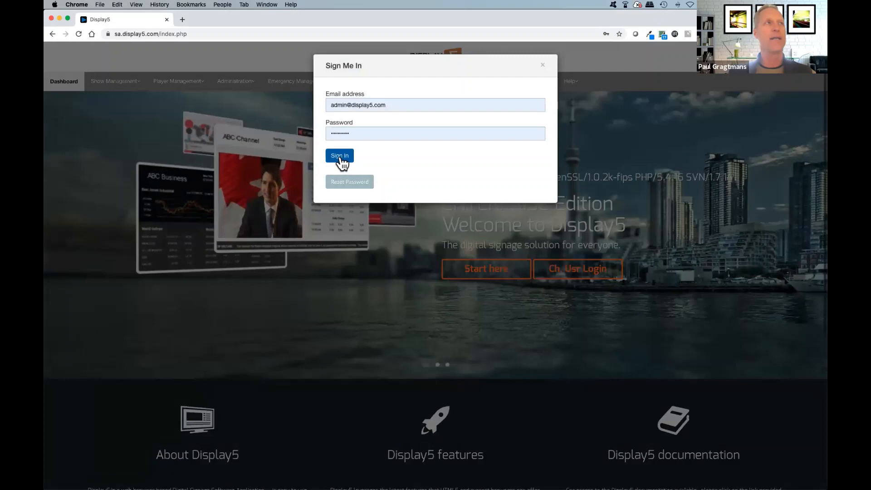
pyautogui.click(341, 157)
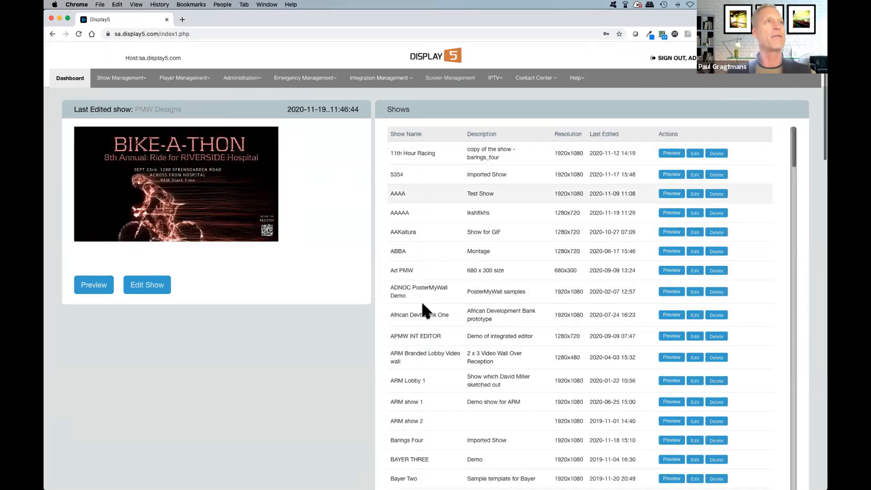
# Step: Preview the AAAAA show from the dashboard's show list and close the preview
pyautogui.click(421, 359)
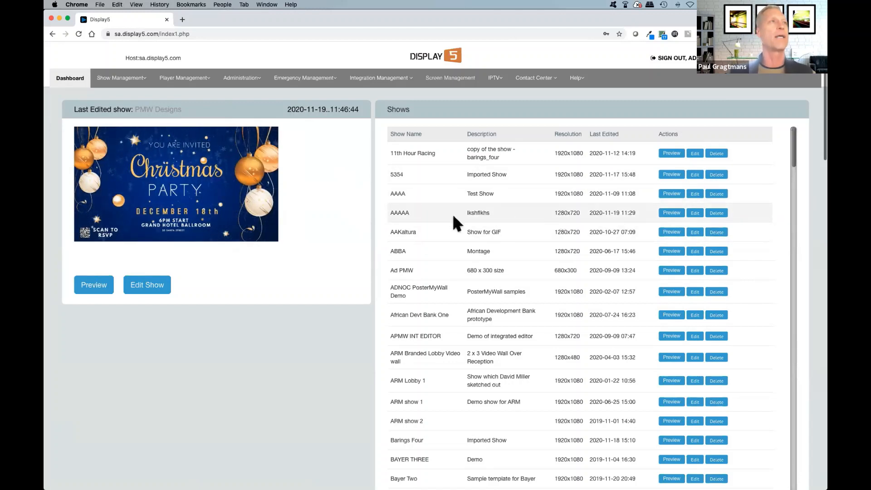
pyautogui.click(670, 211)
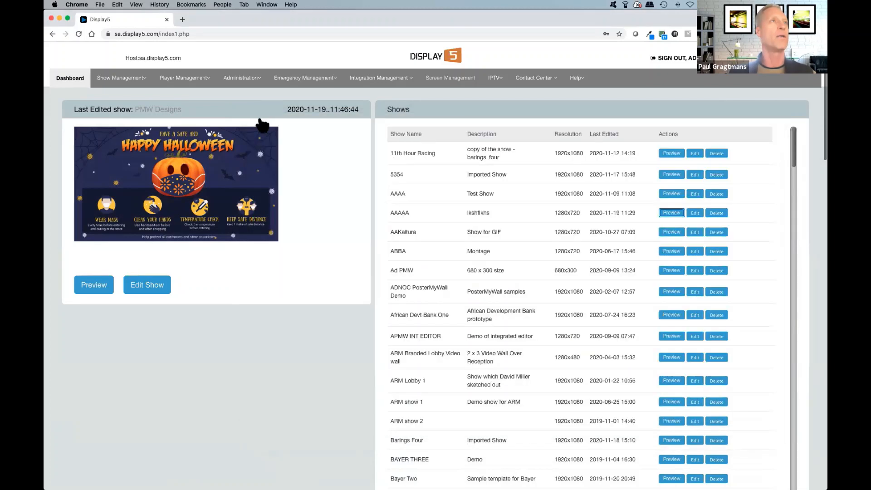
pyautogui.click(259, 117)
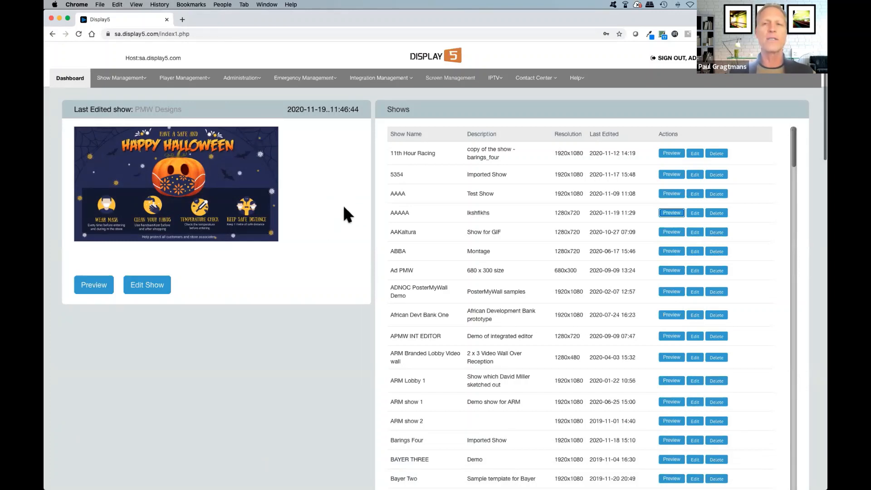
# Step: Open the last edited show, PMW Designs, for editing
pyautogui.click(159, 289)
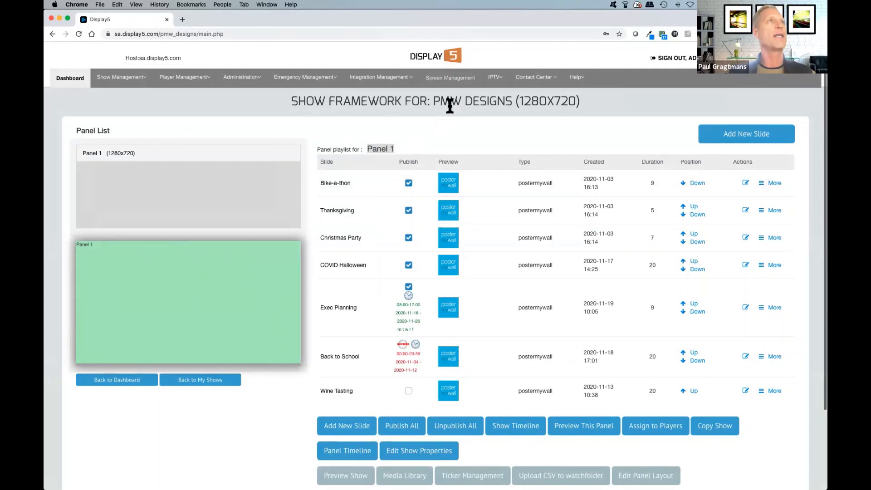
pyautogui.moveTo(432, 101); pyautogui.dragTo(569, 105)
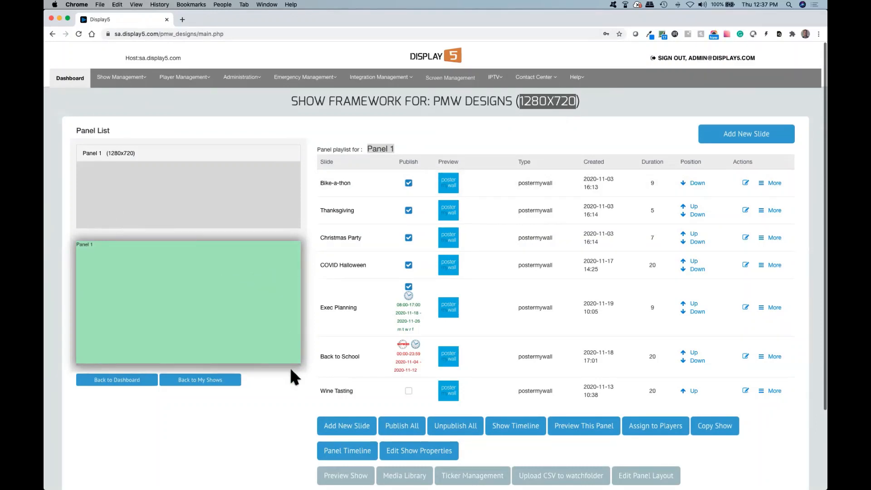
pyautogui.click(283, 397)
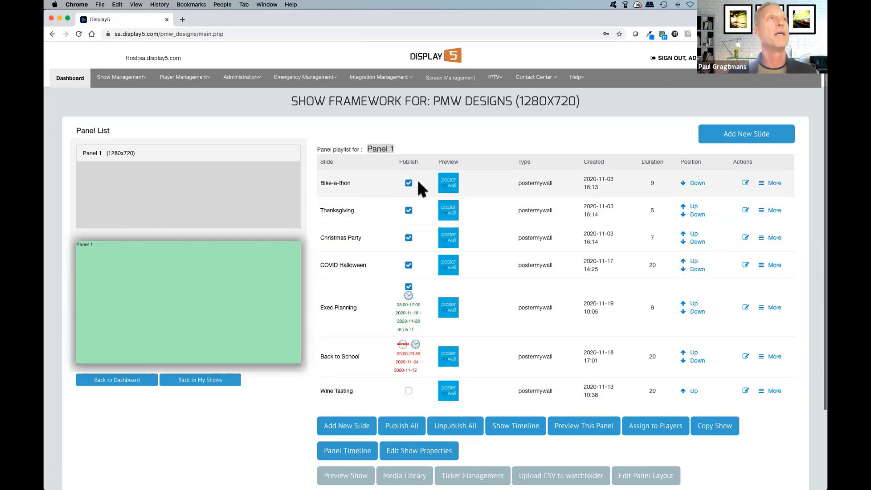
# Step: Preview the Bike-a-thon and Christmas Party slides, closing each preview after viewing it
pyautogui.click(449, 185)
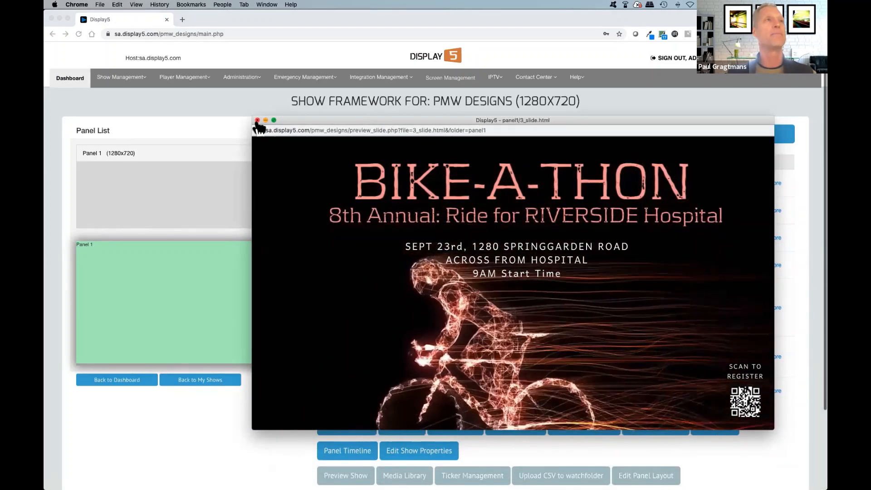
pyautogui.click(257, 120)
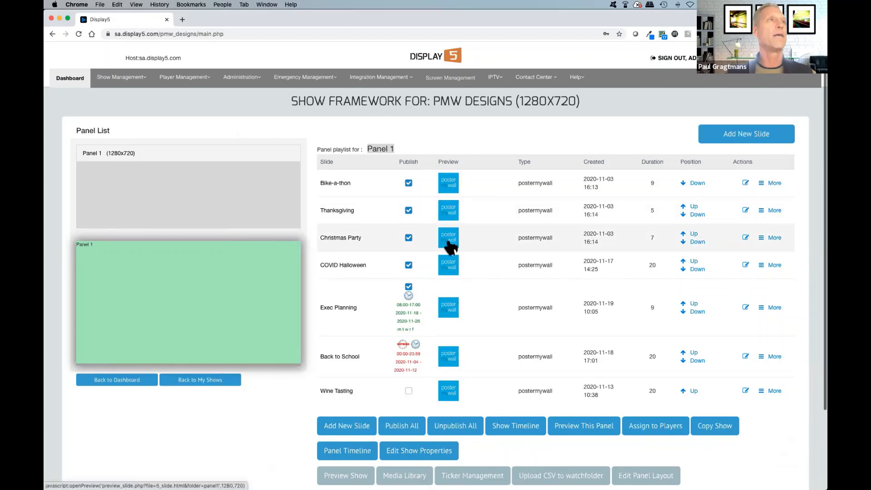
pyautogui.click(447, 237)
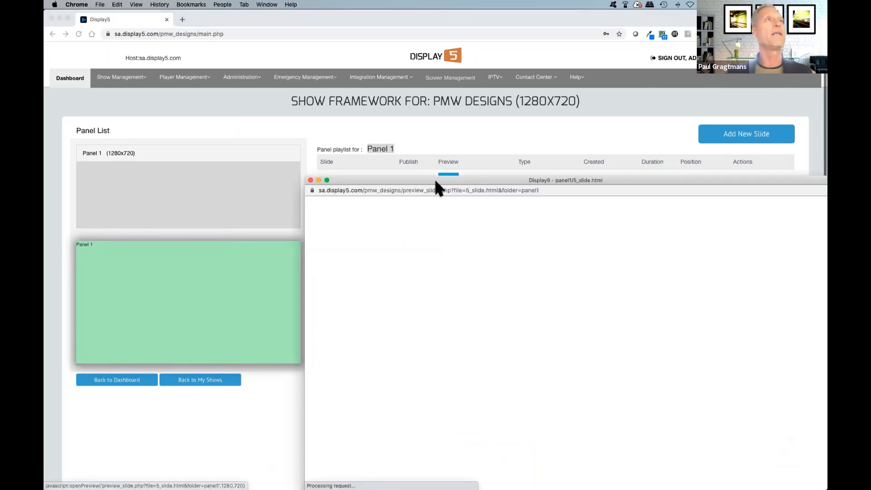
pyautogui.moveTo(434, 176); pyautogui.dragTo(356, 132)
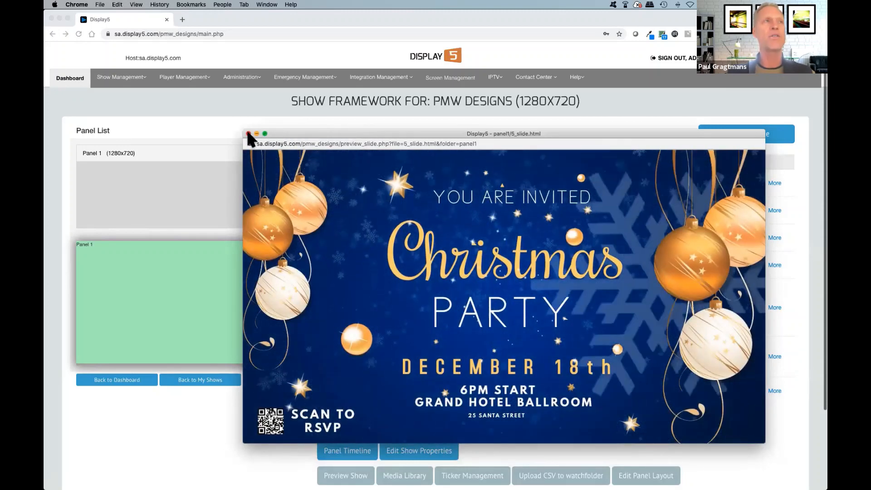
pyautogui.click(249, 134)
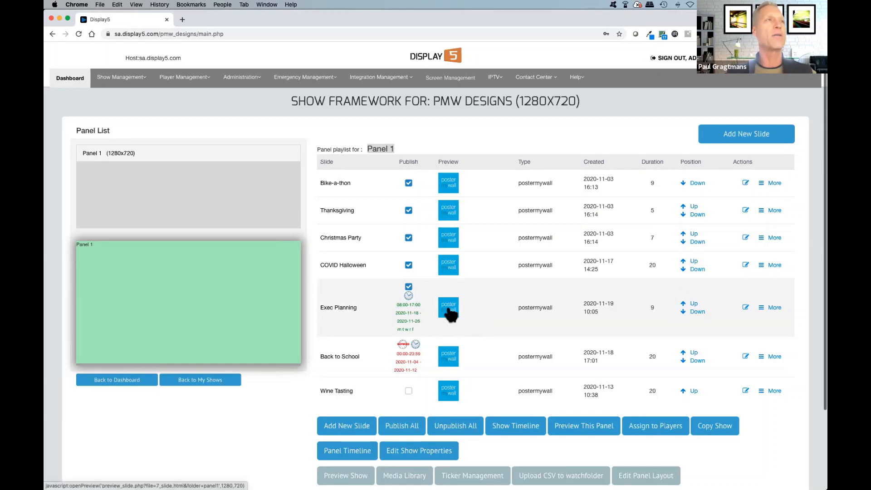
# Step: Check the schedules of the Exec Planning and Back to School slides, and preview the Back to School slide
pyautogui.click(407, 315)
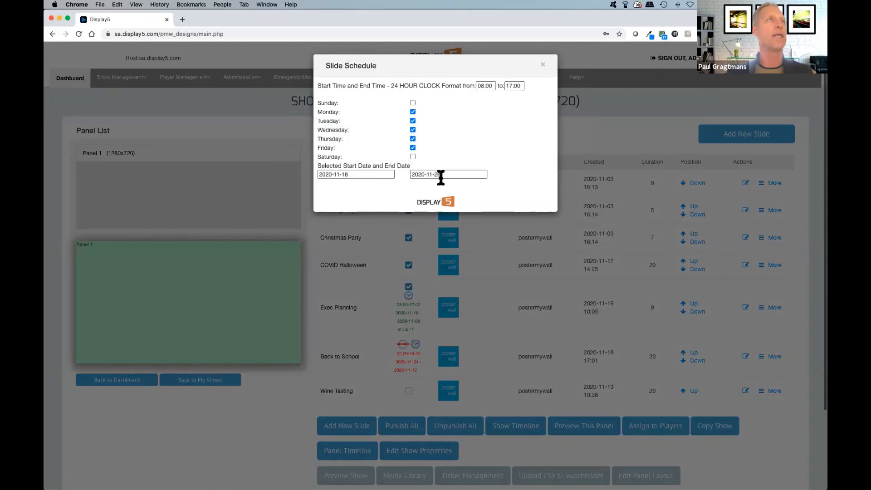
pyautogui.click(543, 63)
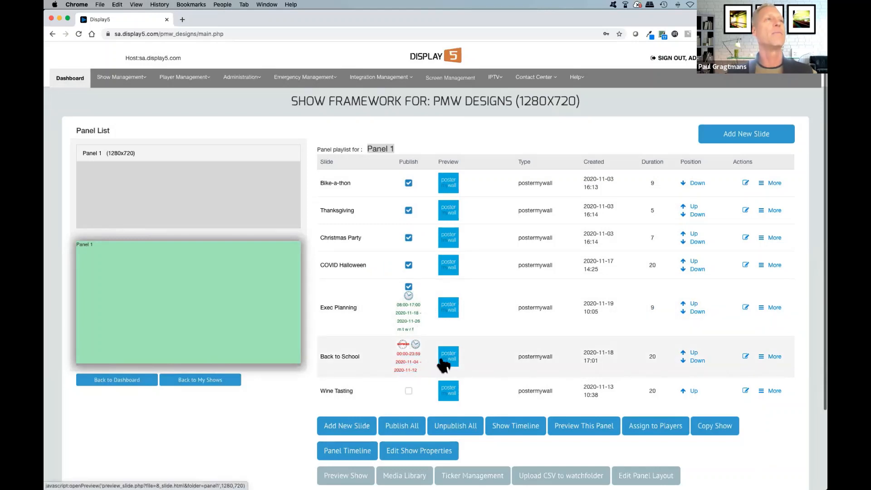
pyautogui.click(450, 357)
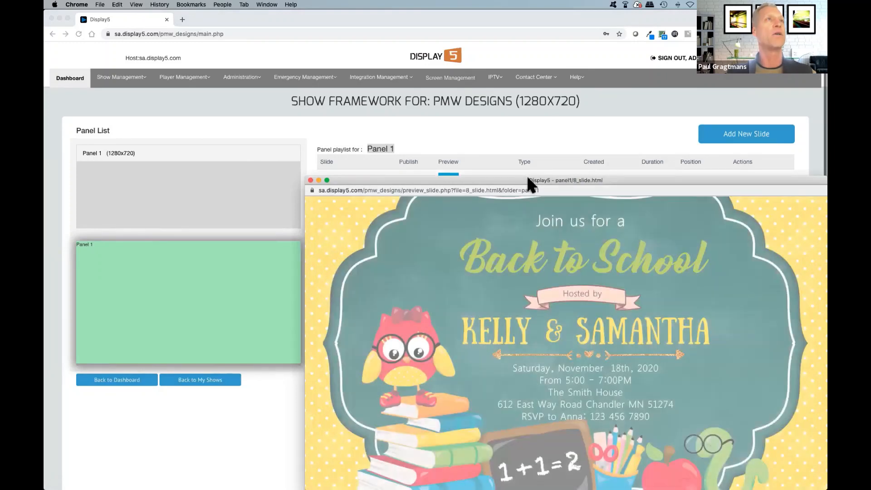
pyautogui.moveTo(528, 178); pyautogui.dragTo(379, 135)
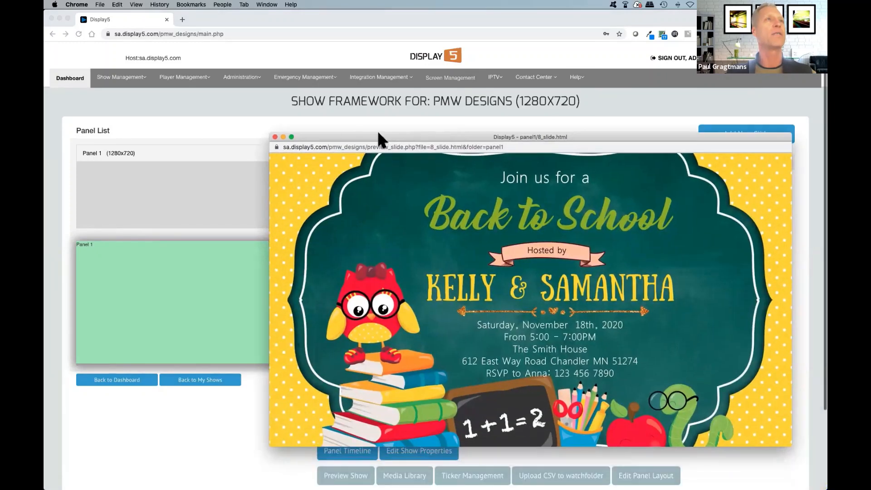
pyautogui.click(274, 137)
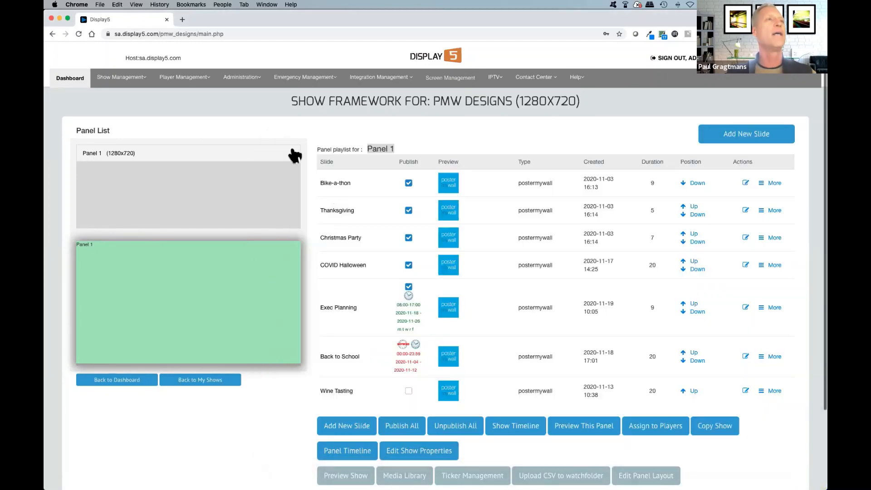
pyautogui.click(408, 365)
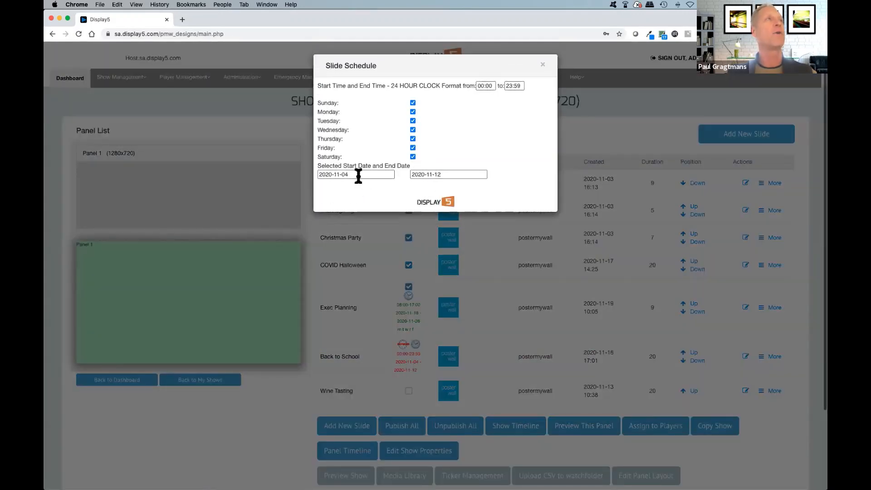
pyautogui.click(543, 63)
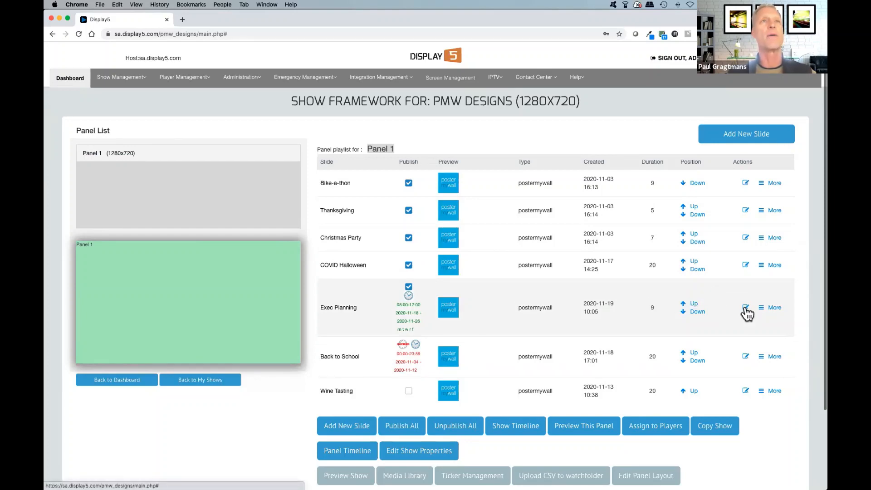
# Step: Open the Exec Planning slide in the slide editor, review its scheduling settings, and close the editor without changes
pyautogui.click(745, 308)
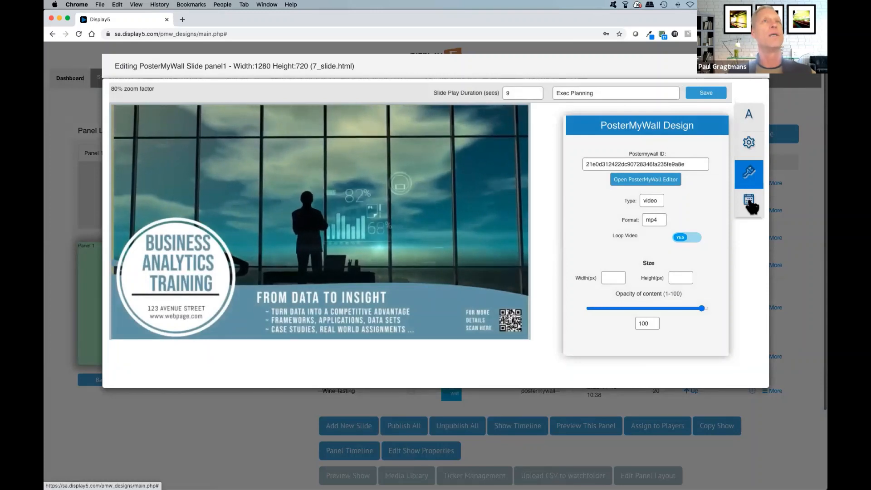
pyautogui.click(749, 207)
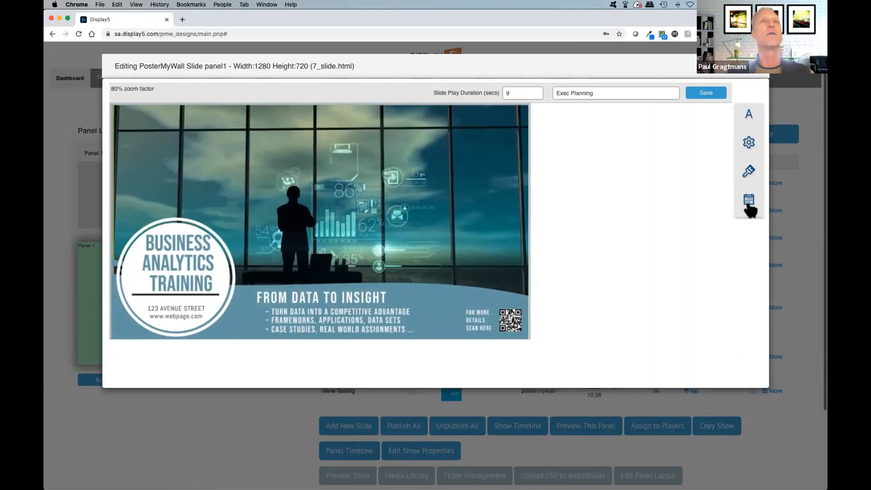
pyautogui.click(749, 210)
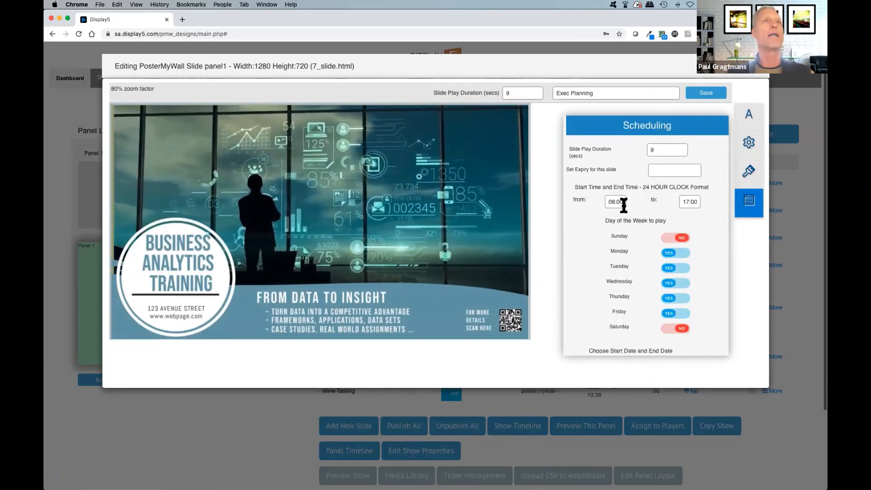
pyautogui.scroll(-1, 643, 245)
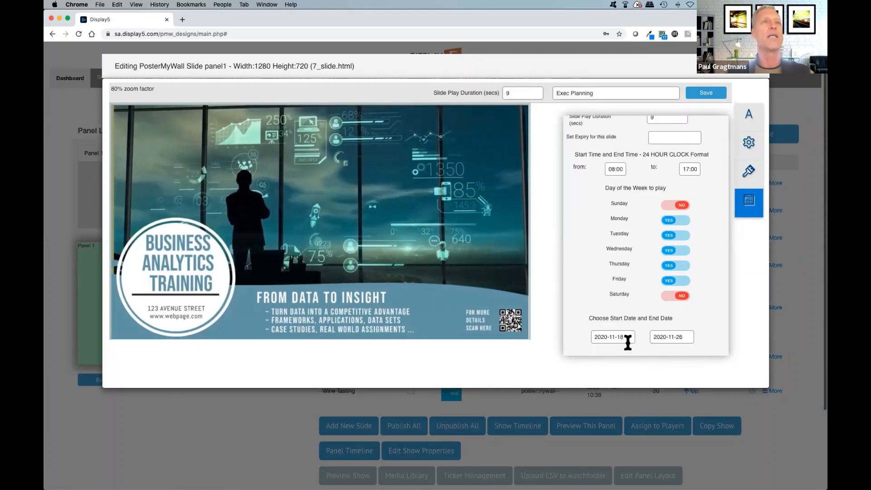
pyautogui.scroll(1, 700, 309)
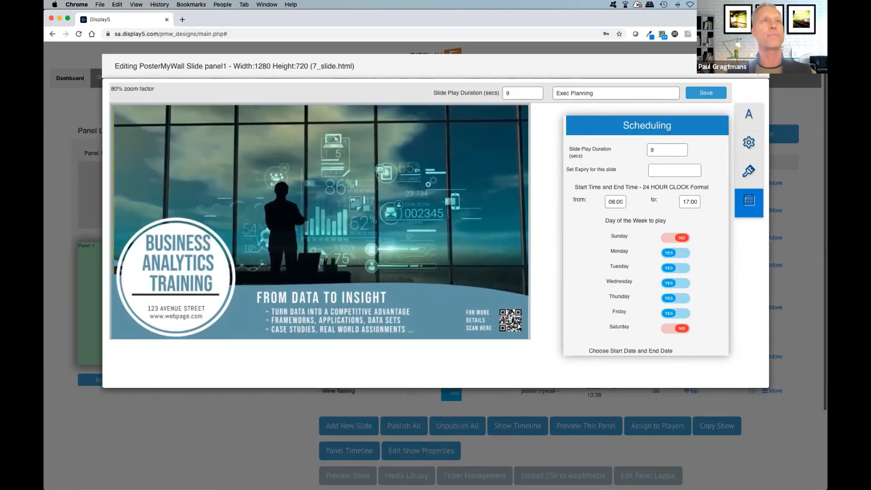
pyautogui.click(759, 62)
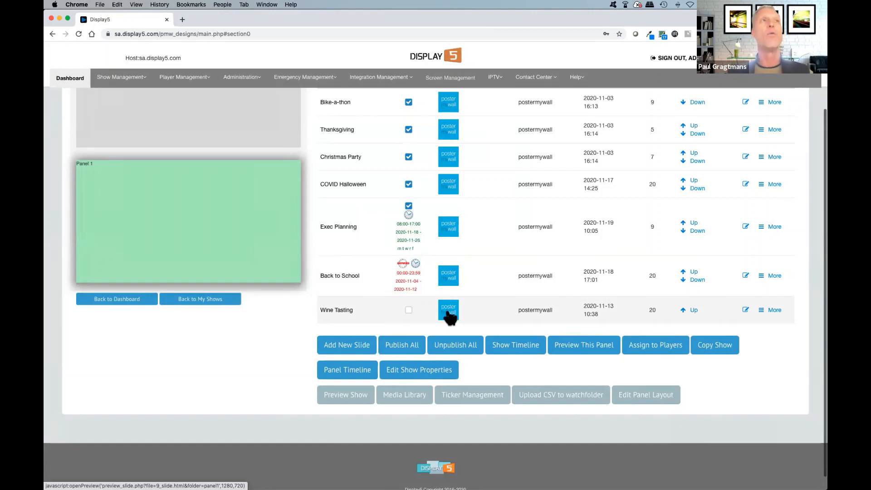
# Step: Preview the unpublished Wine Tasting slide and close its preview
pyautogui.scroll(2, 449, 315)
pyautogui.moveTo(451, 366); pyautogui.dragTo(448, 364)
pyautogui.click(448, 364)
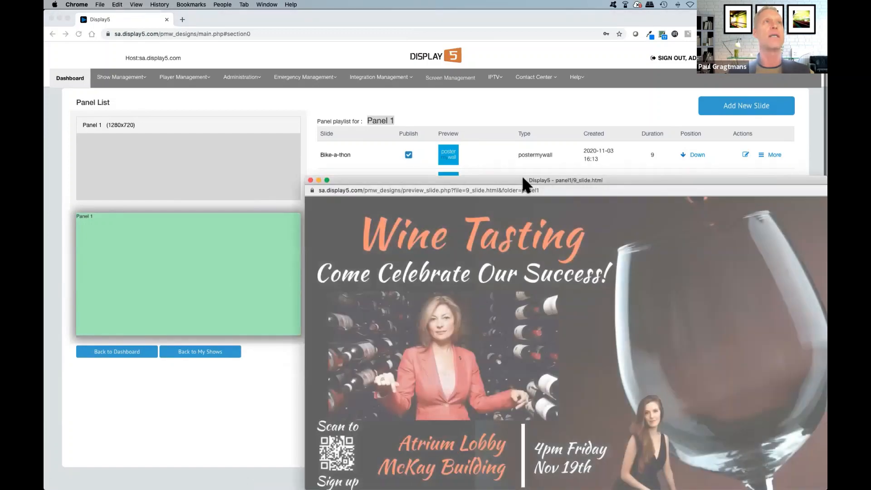
pyautogui.moveTo(524, 186); pyautogui.dragTo(467, 127)
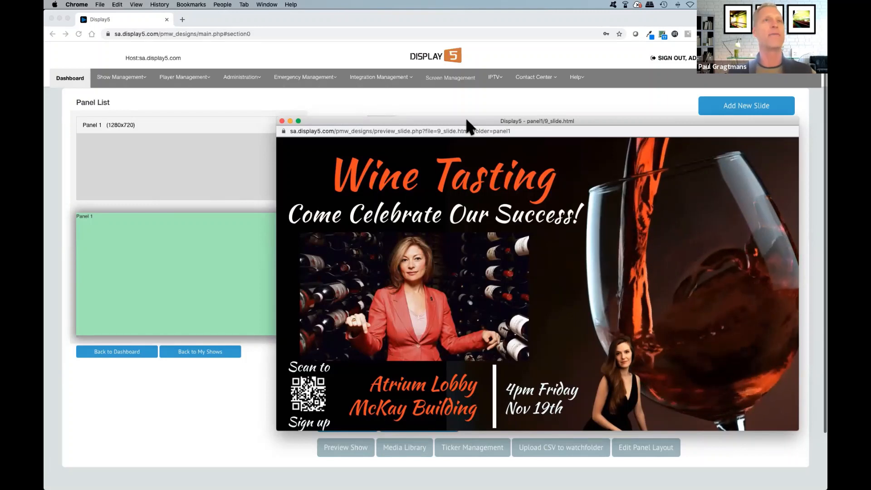
pyautogui.click(282, 121)
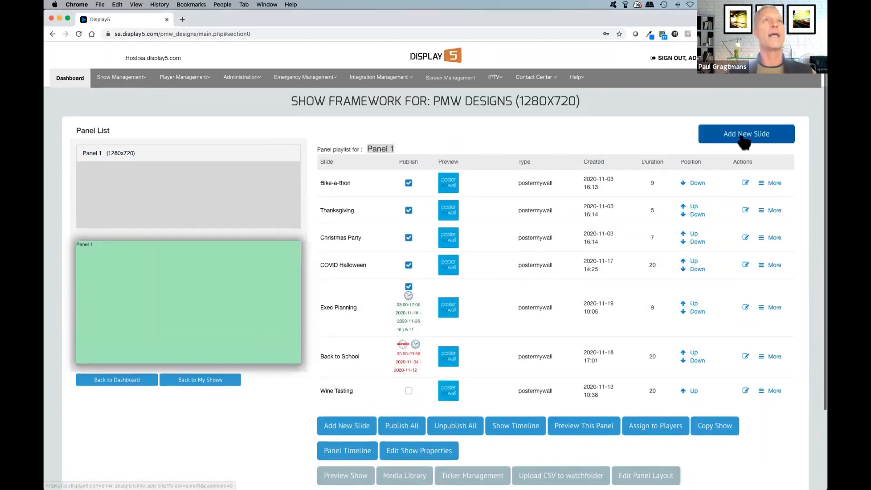
# Step: Start a new PosterMyWall slide in Panel 1 from the design tools category and open the PosterMyWall editor
pyautogui.click(743, 138)
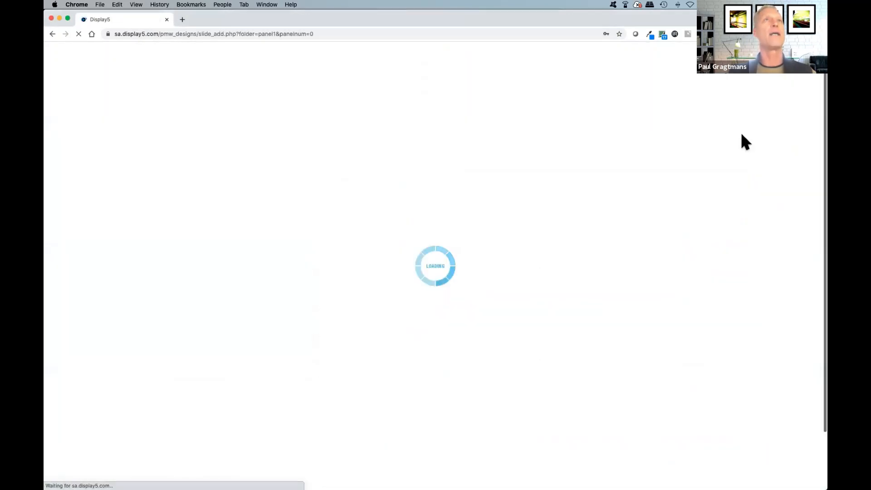
pyautogui.scroll(-2, 429, 219)
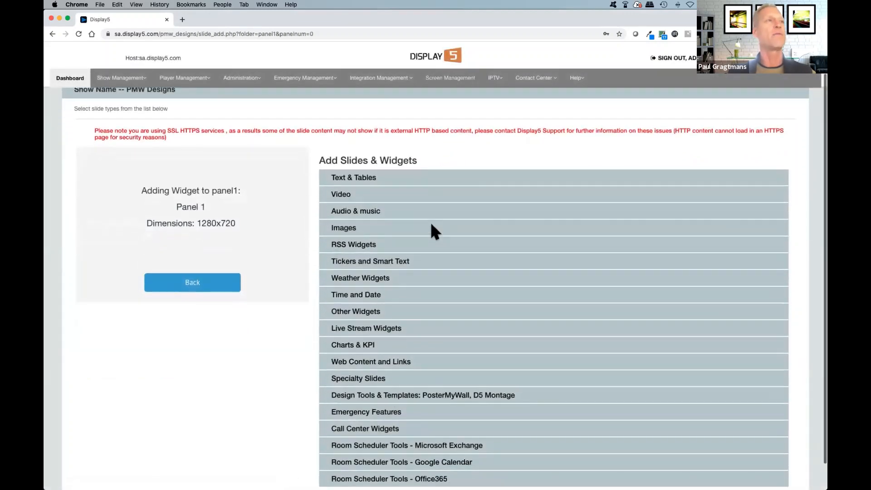
pyautogui.click(432, 377)
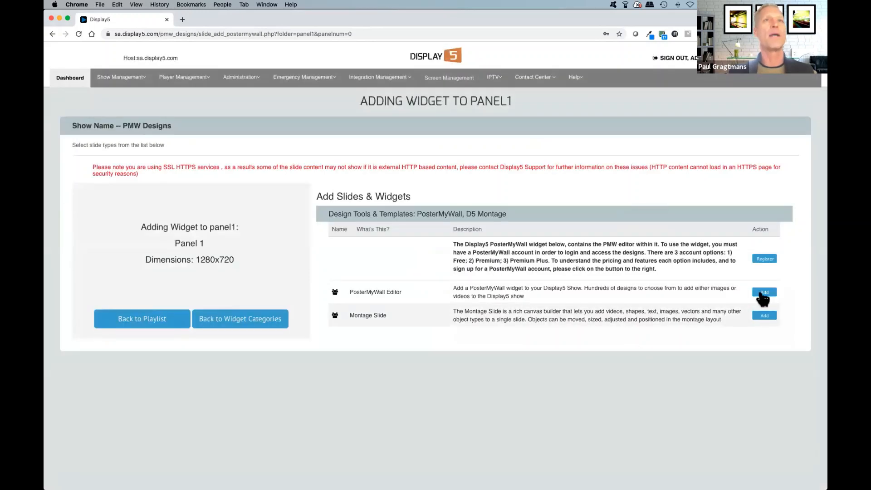
pyautogui.click(763, 292)
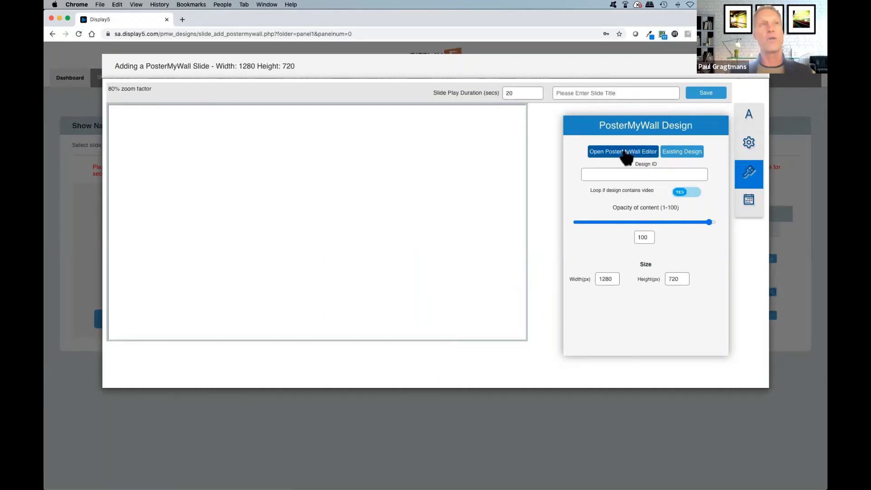
pyautogui.click(625, 154)
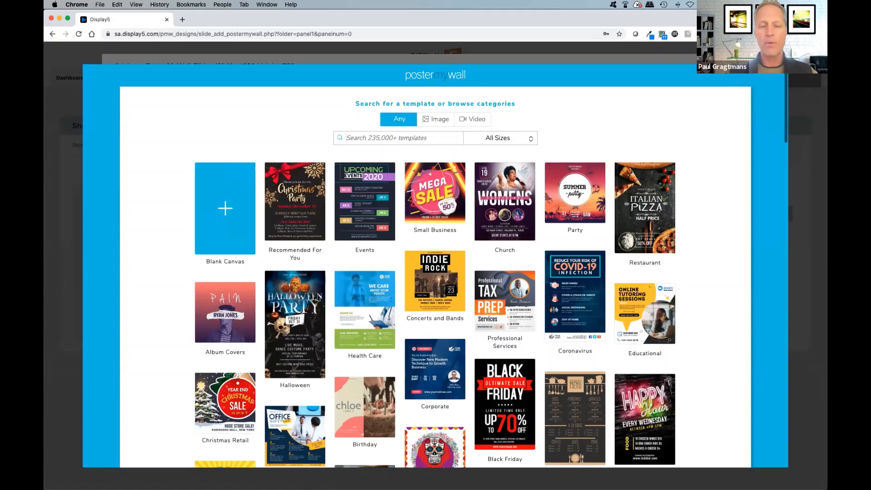
# Step: Search the PosterMyWall templates for "wine"
pyautogui.write('wir')
pyautogui.write('e')
pyautogui.press('Return')
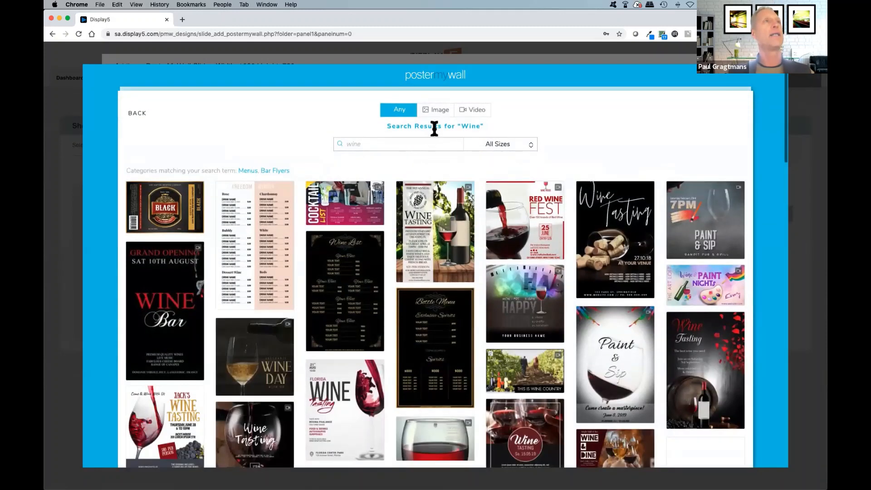
# Step: Filter the wine templates to videos and open the square Wine Tasting template with wine pouring into a glass for customization
pyautogui.click(467, 111)
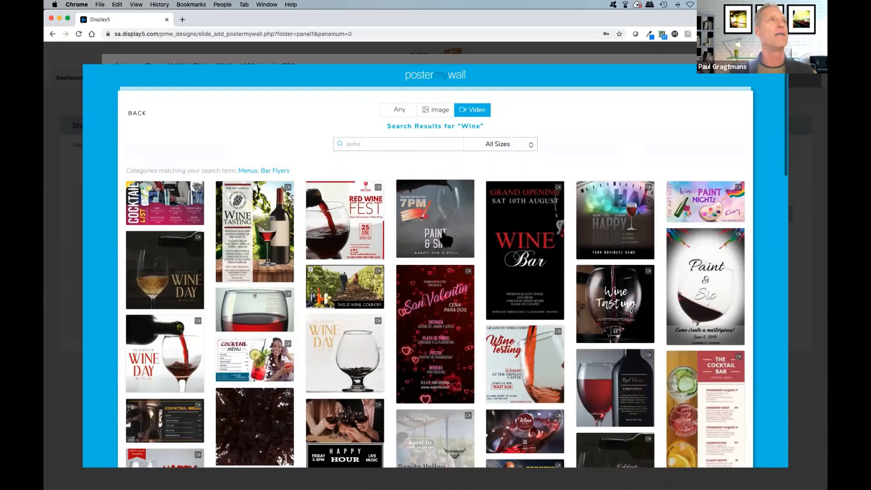
pyautogui.scroll(-3, 447, 239)
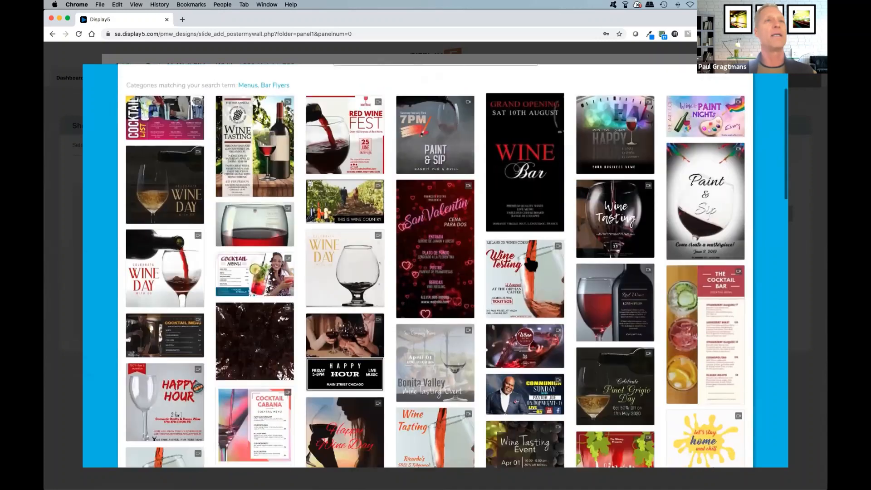
pyautogui.scroll(-7, 530, 263)
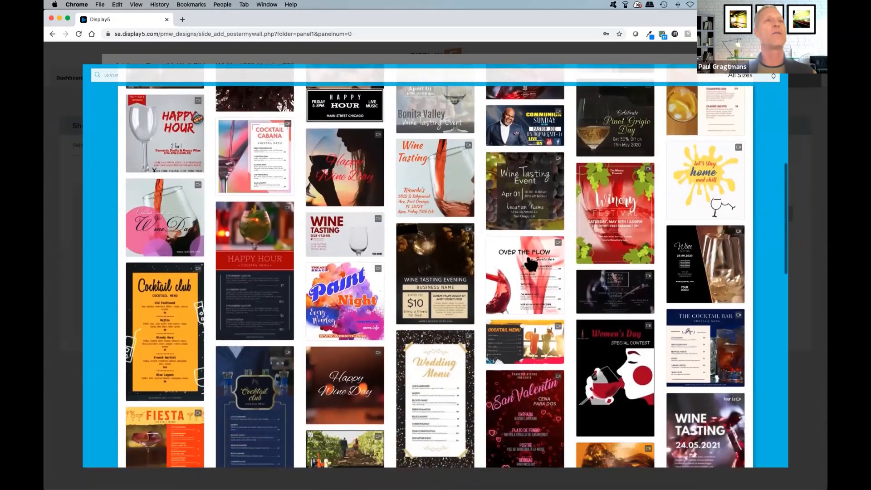
pyautogui.scroll(-6, 531, 264)
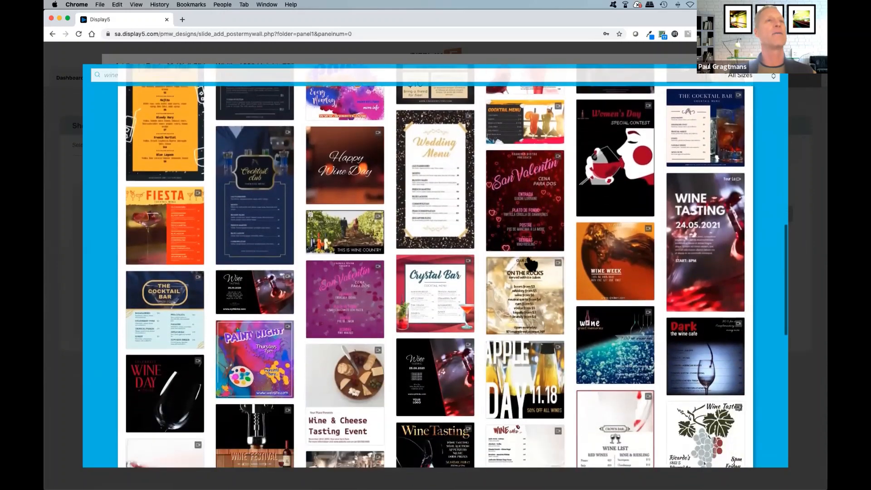
pyautogui.scroll(-5, 530, 265)
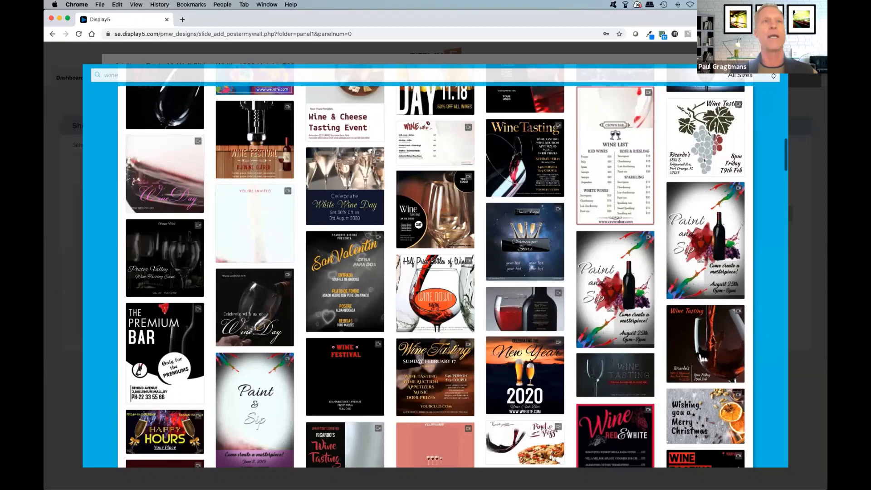
pyautogui.click(700, 344)
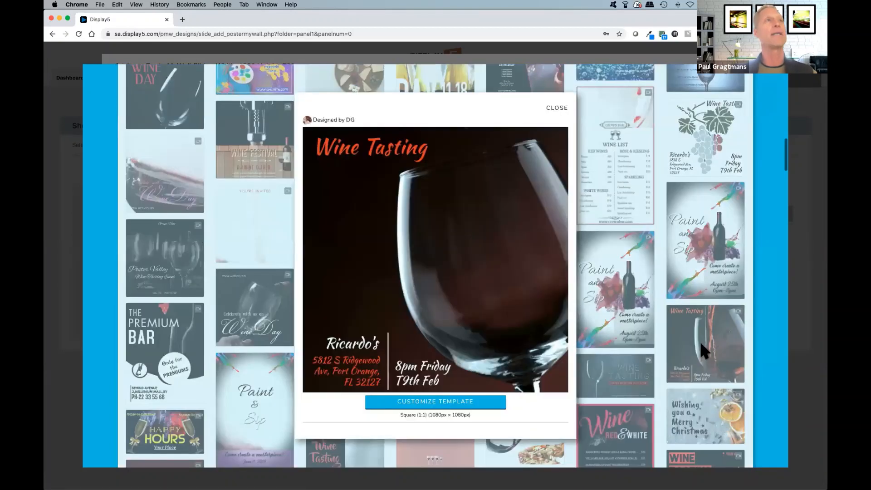
pyautogui.click(437, 404)
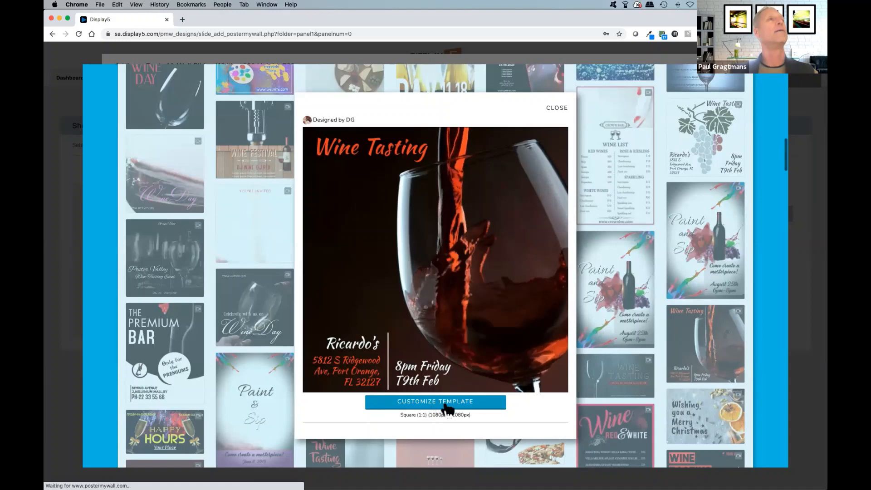
pyautogui.click(416, 403)
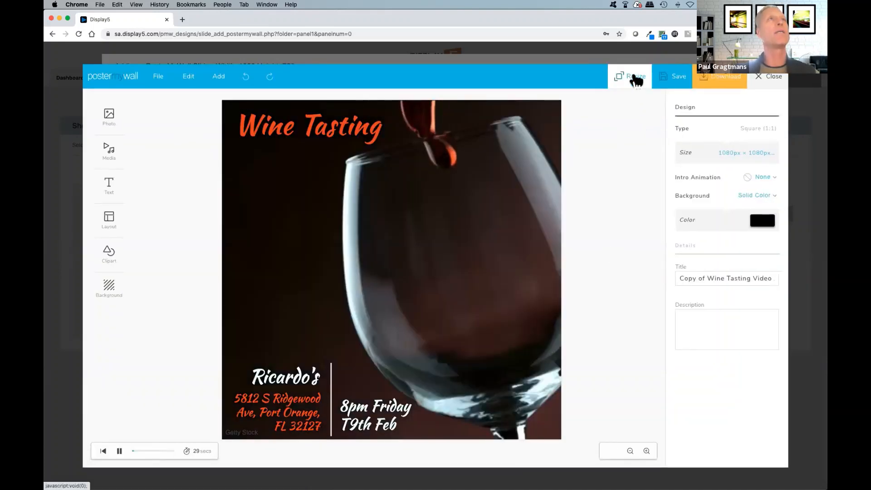
# Step: Resize the design to custom dimensions of 1280 × 720 px
pyautogui.click(634, 79)
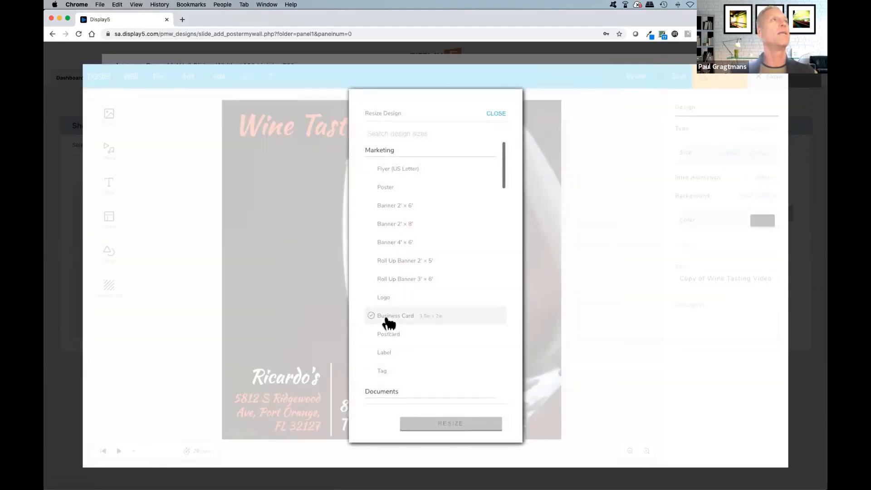
pyautogui.scroll(-15, 389, 324)
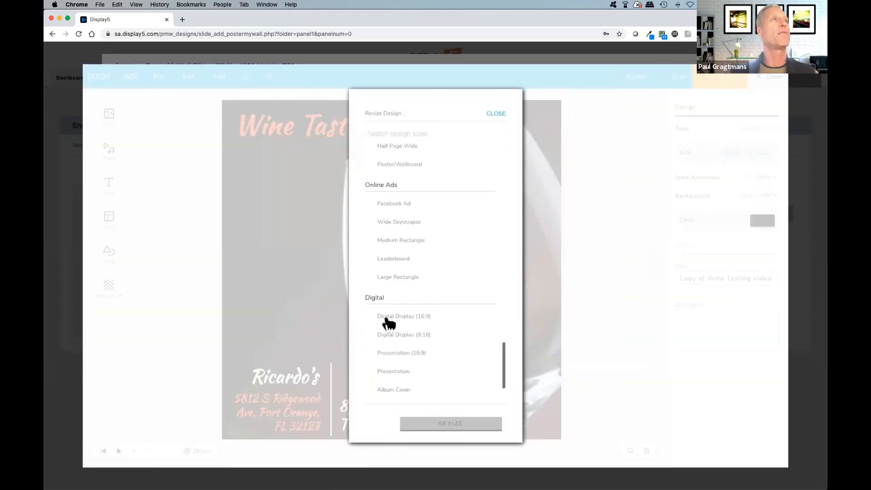
pyautogui.scroll(-3, 389, 323)
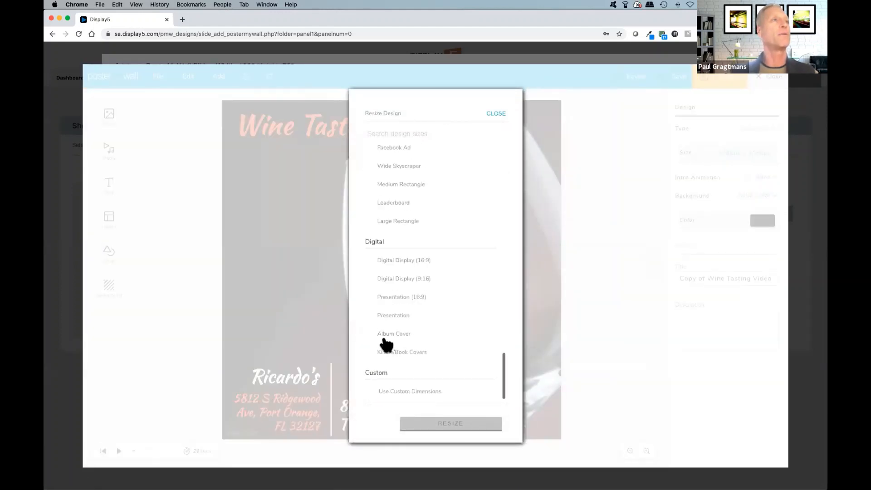
pyautogui.click(383, 392)
pyautogui.click(385, 387)
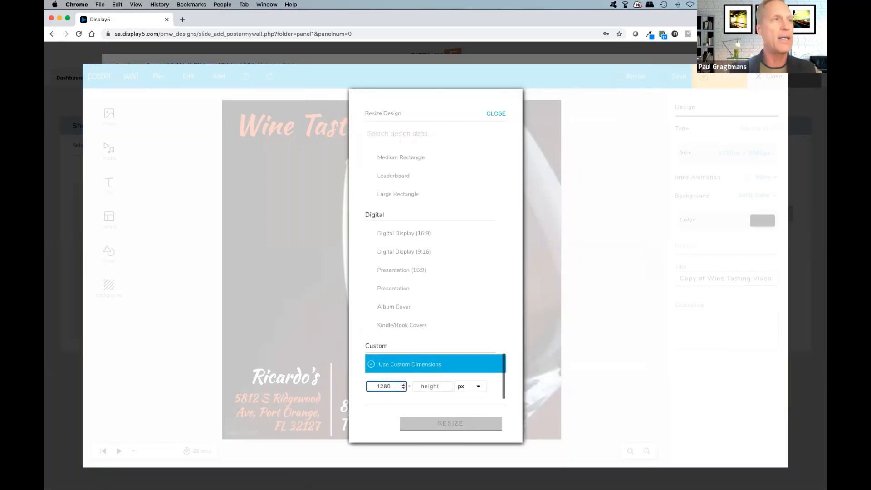
pyautogui.click(429, 386)
pyautogui.write('720')
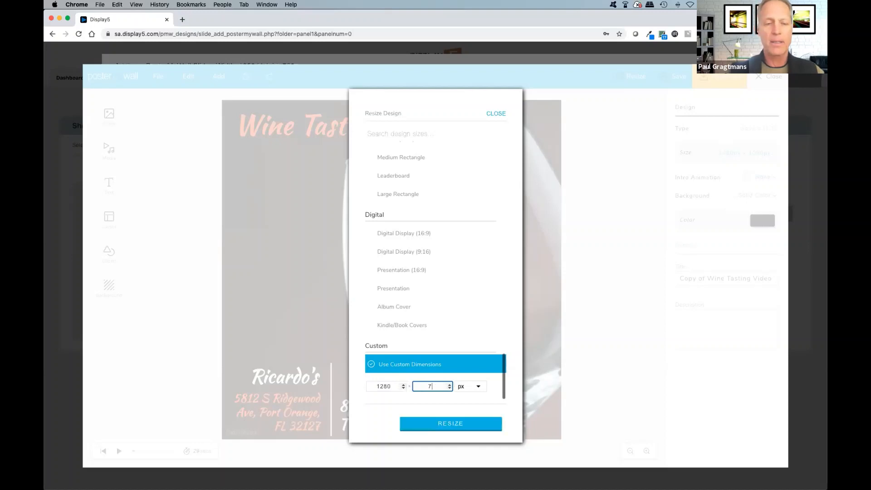
pyautogui.click(436, 425)
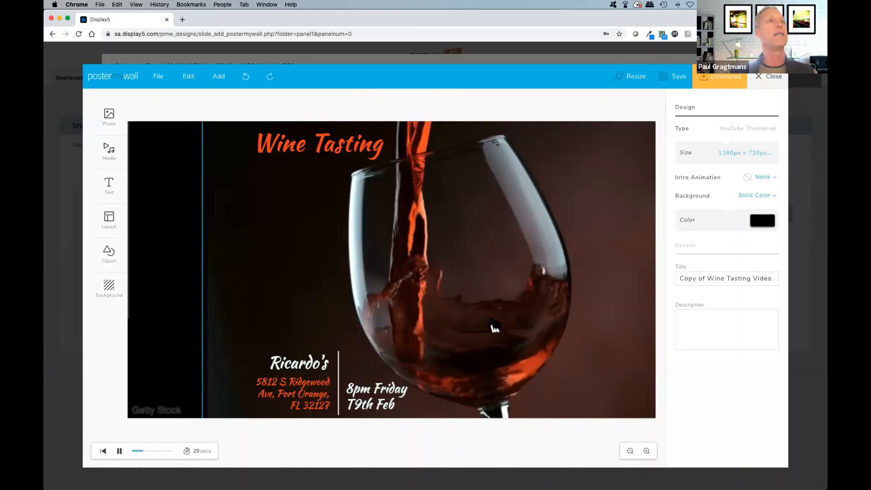
# Step: Move the wine glass video toward the right side of the design and lock it in place
pyautogui.moveTo(504, 318); pyautogui.dragTo(588, 319)
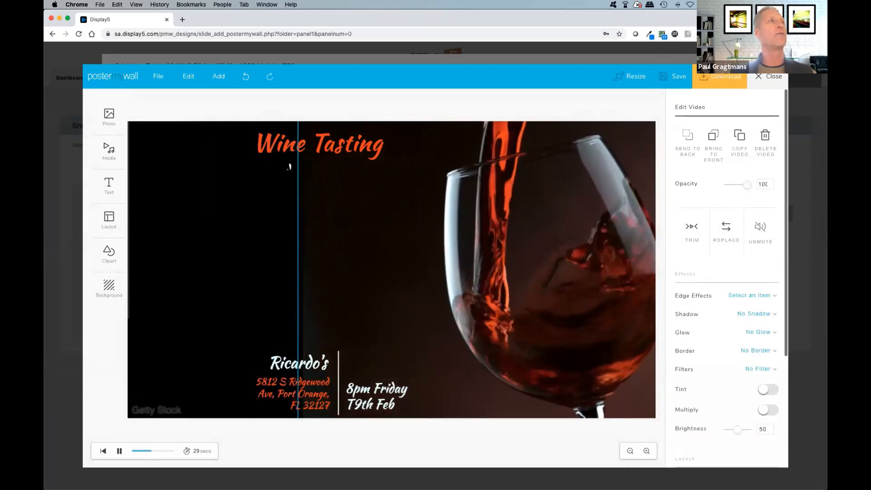
pyautogui.scroll(-5, 693, 332)
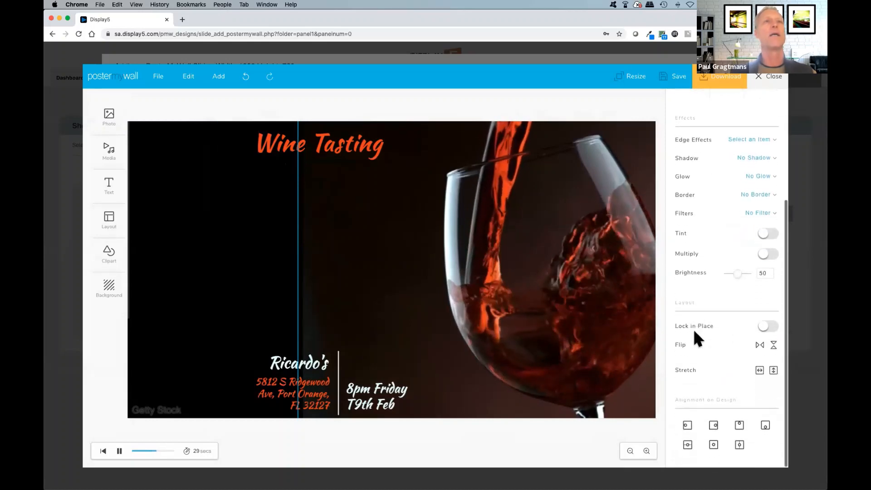
pyautogui.click(768, 328)
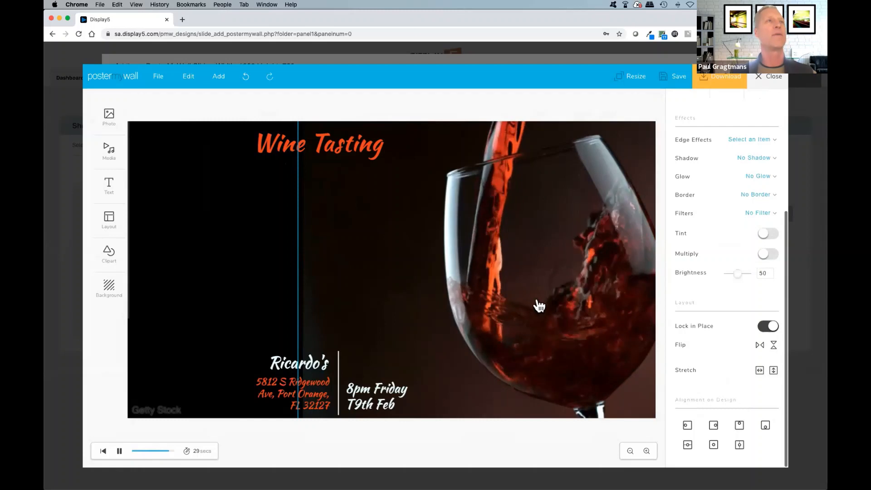
# Step: Move the Wine Tasting title to the upper left of the design and enlarge it to size 87
pyautogui.click(290, 160)
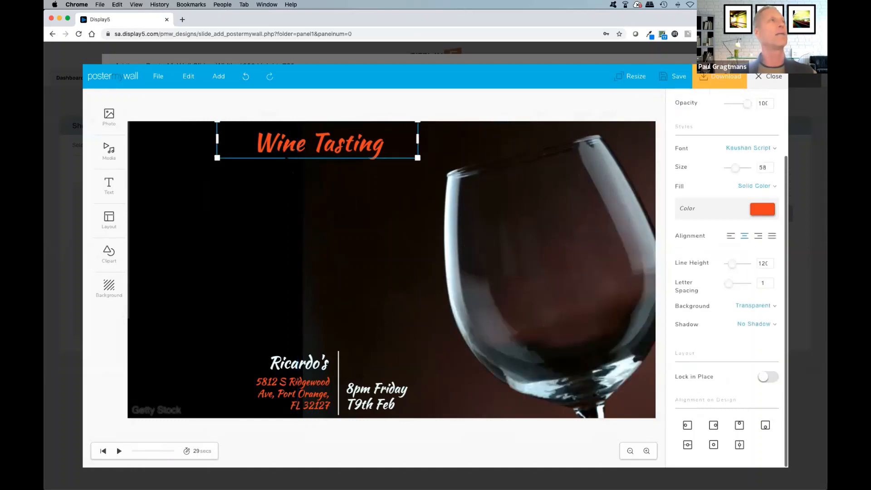
pyautogui.click(281, 186)
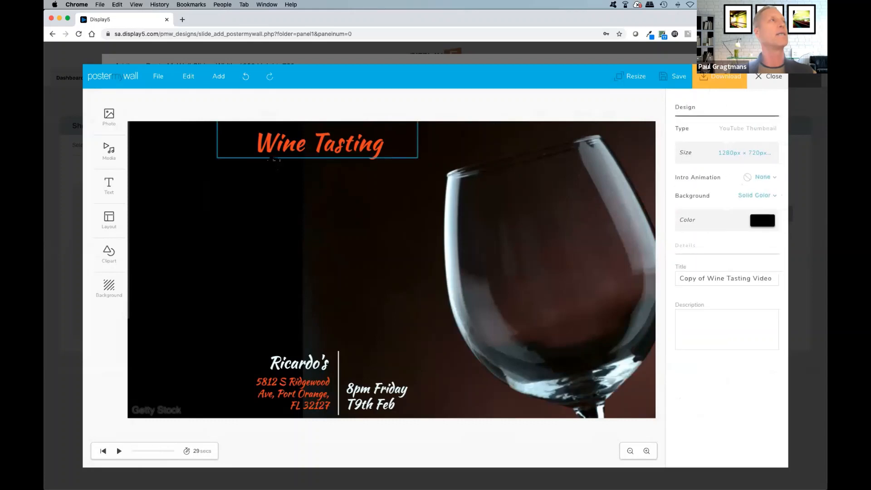
pyautogui.moveTo(290, 149); pyautogui.dragTo(216, 161)
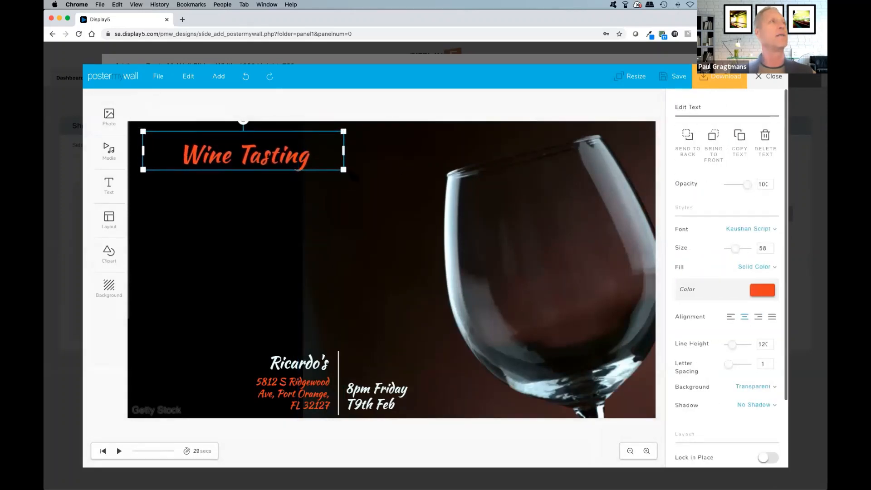
pyautogui.moveTo(343, 170); pyautogui.dragTo(437, 184)
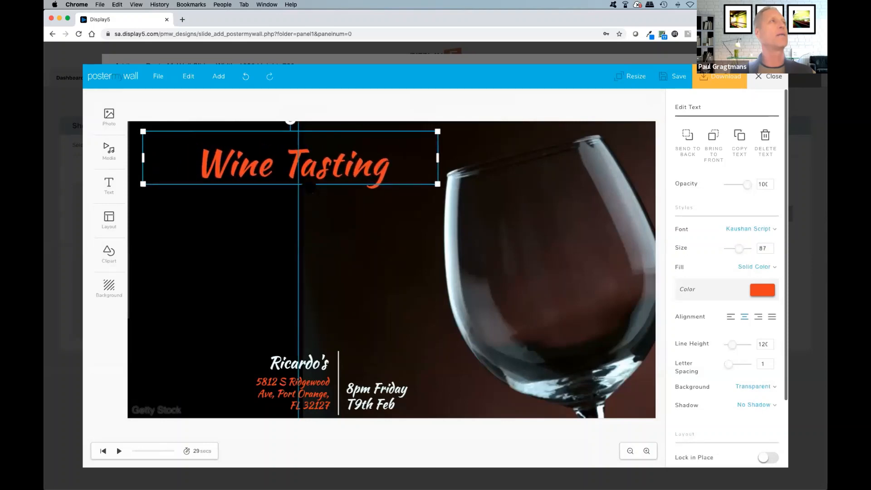
pyautogui.moveTo(290, 173); pyautogui.dragTo(287, 170)
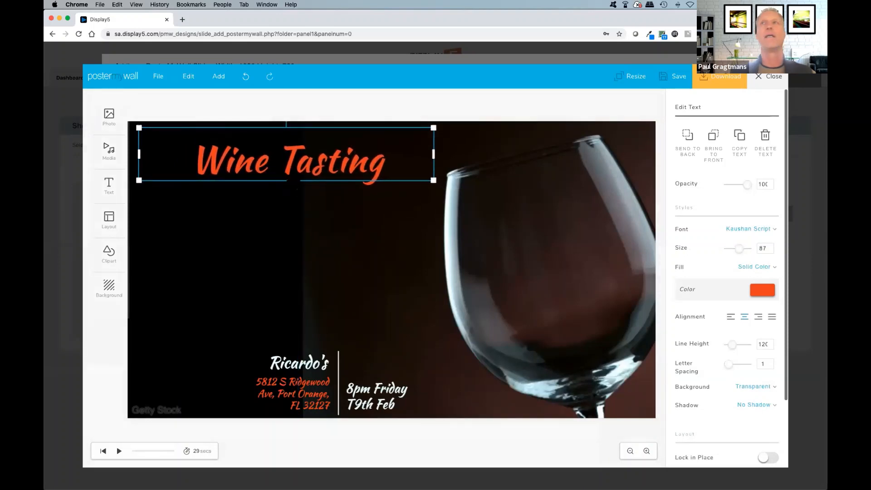
# Step: Duplicate the white venue name text, place the copy beneath the Wine Tasting title, and widen its text box
pyautogui.click(297, 371)
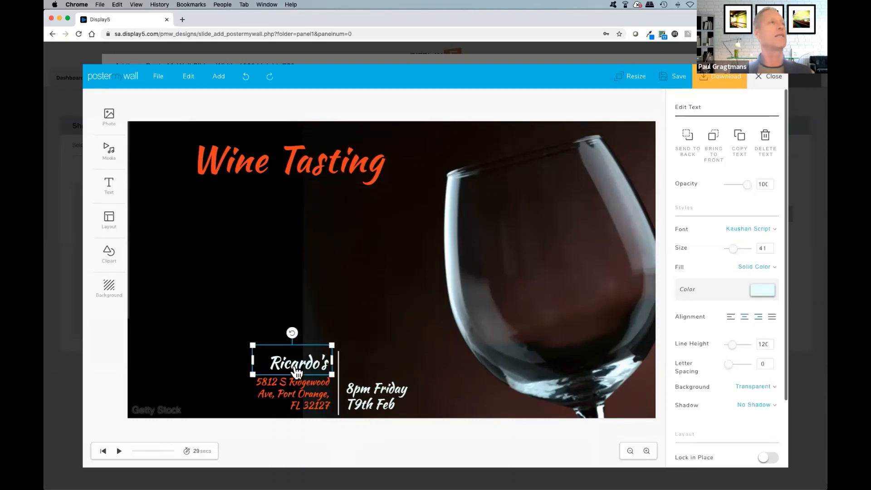
pyautogui.click(738, 138)
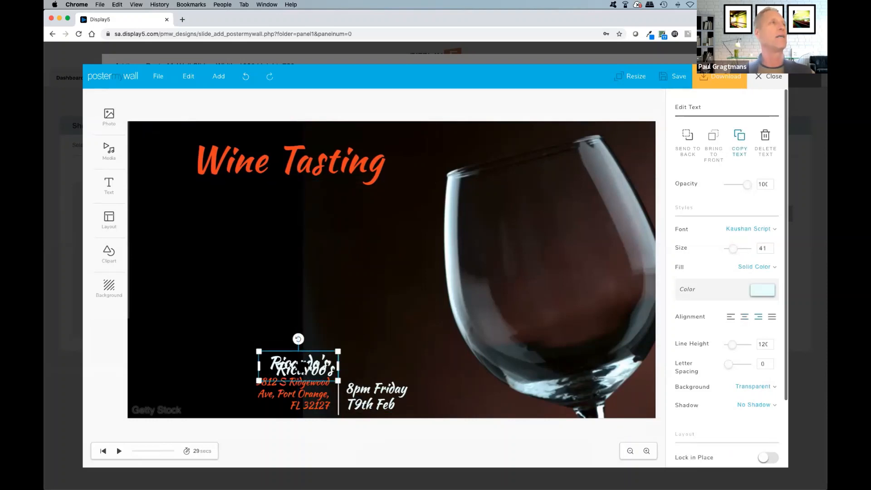
pyautogui.moveTo(298, 366); pyautogui.dragTo(192, 195)
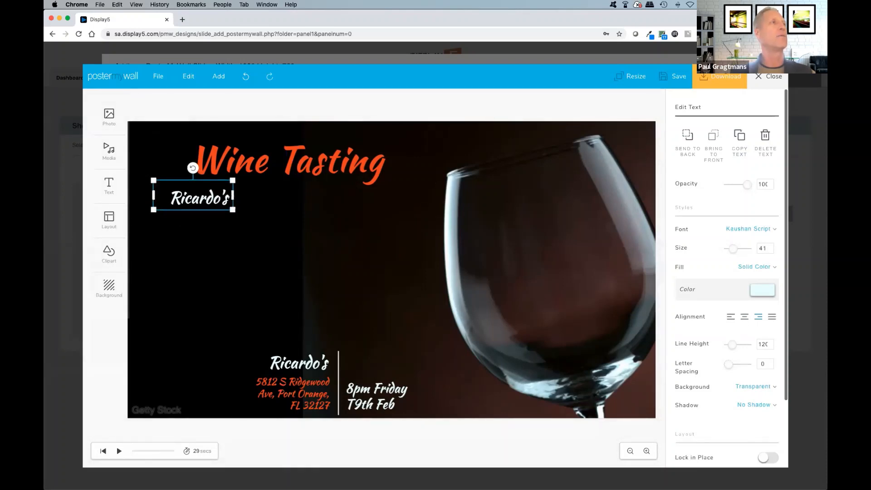
pyautogui.moveTo(232, 209); pyautogui.dragTo(344, 209)
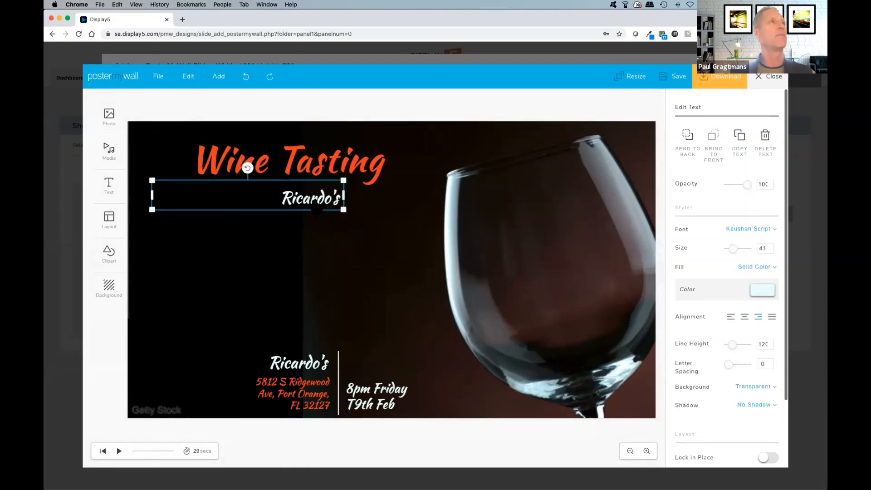
# Step: Change the copied text to "Come Celebrate Our Success!" and enlarge it to size 49 on one line just beneath the title
pyautogui.doubleClick(316, 209)
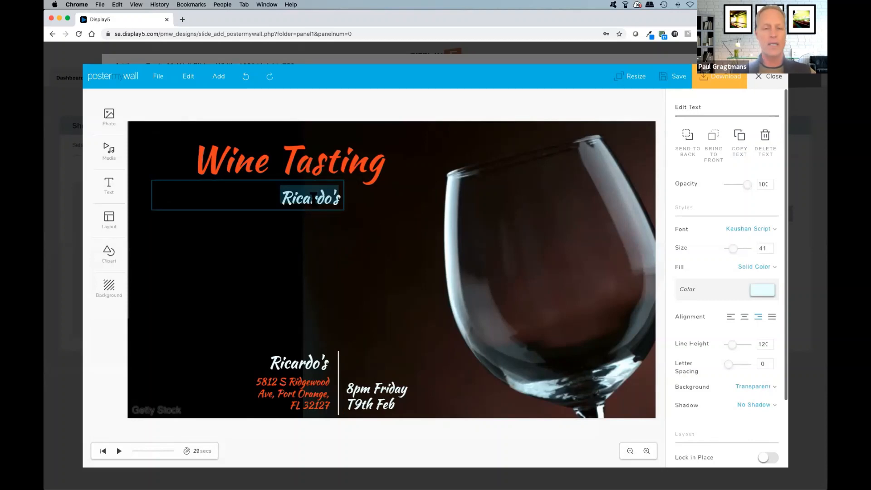
pyautogui.write('Come')
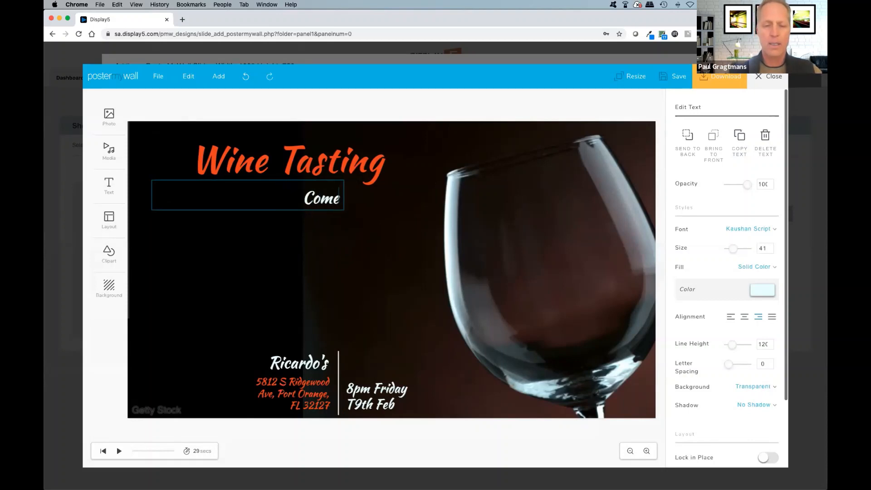
pyautogui.press('Escape')
pyautogui.write('Ce')
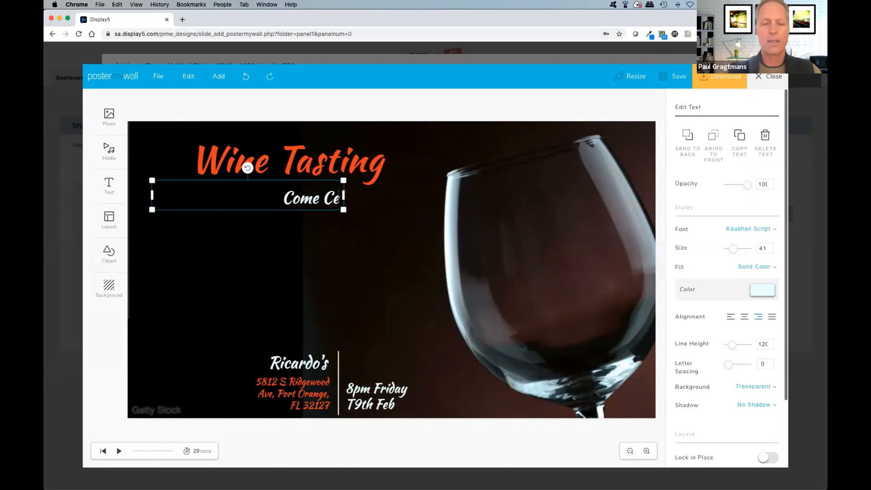
pyautogui.write('lebr')
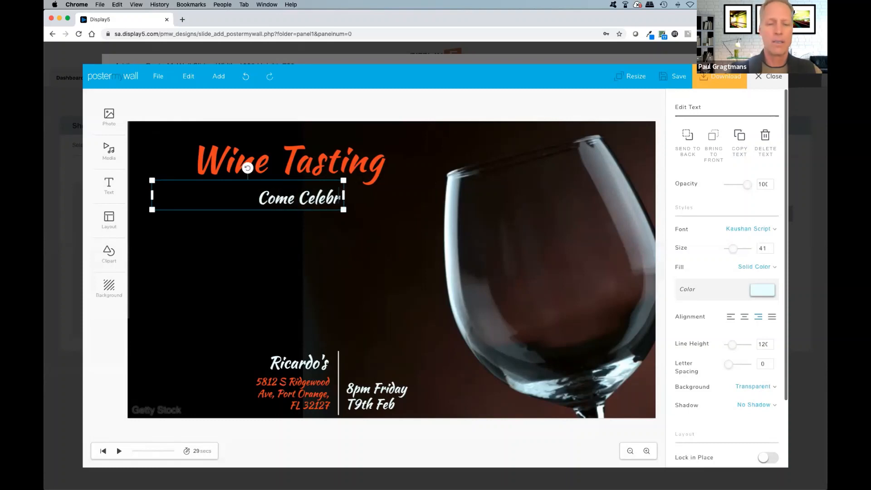
pyautogui.write('ate Ou')
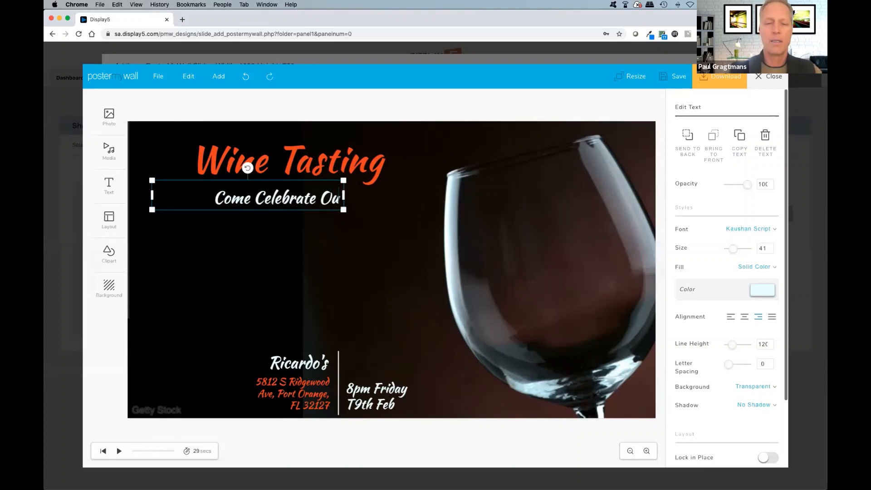
pyautogui.write('r Success')
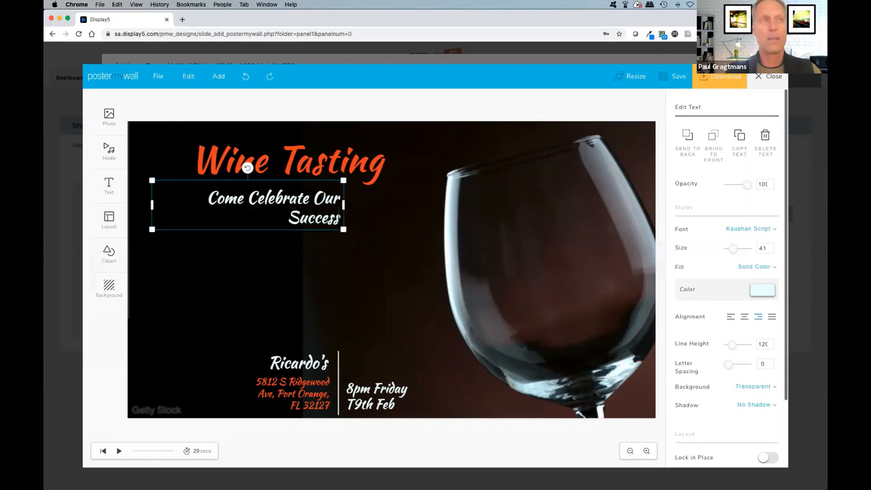
pyautogui.write('!')
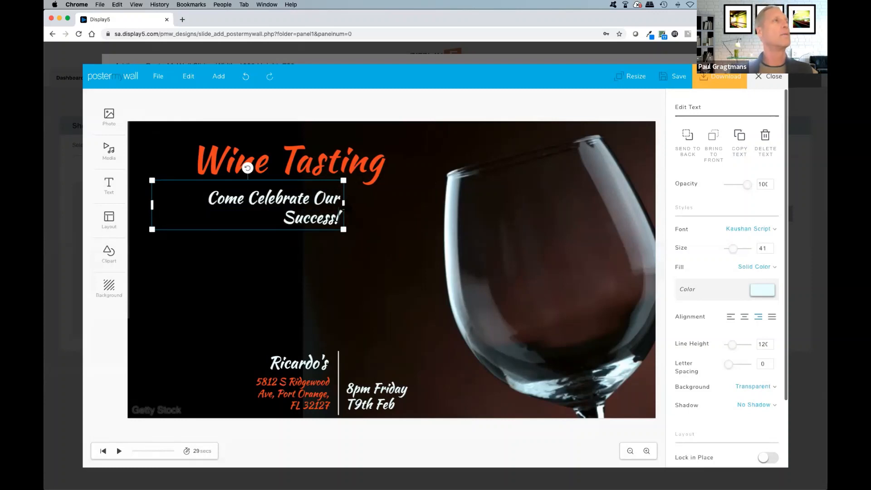
pyautogui.moveTo(343, 204); pyautogui.dragTo(416, 213)
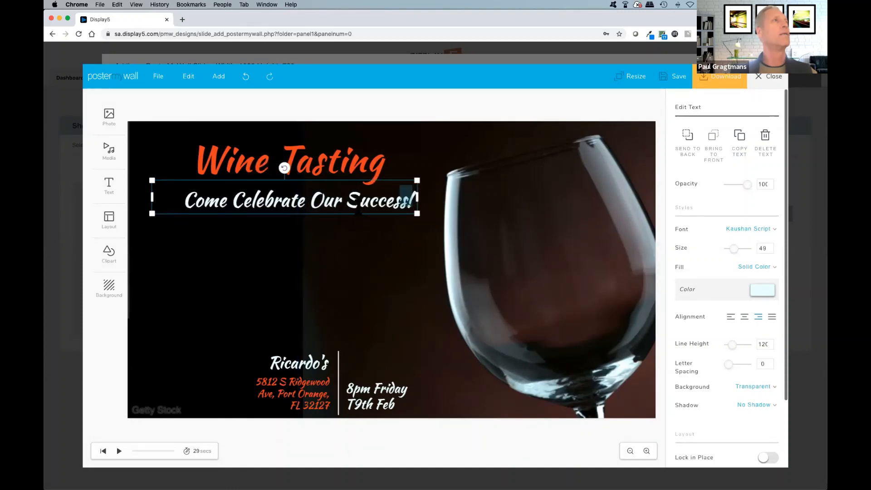
pyautogui.moveTo(357, 204); pyautogui.dragTo(352, 201)
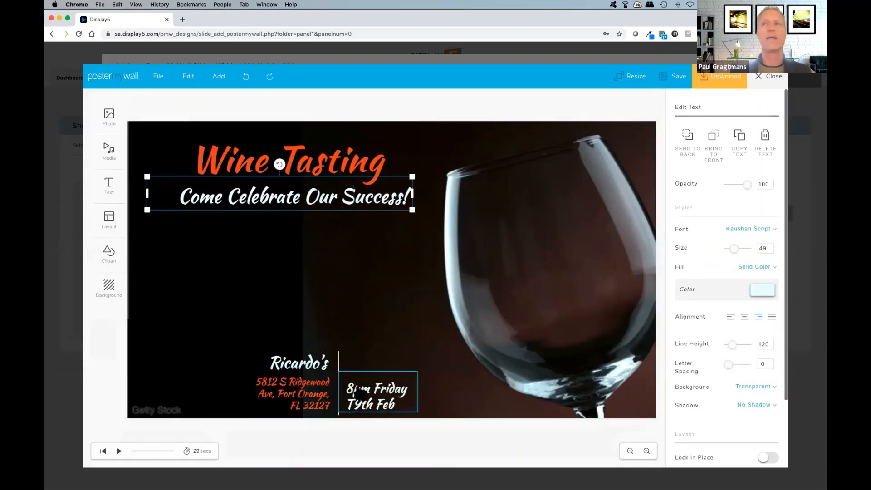
# Step: Shift the white date text slightly away from the divider line and change it to "4pm Friday" over "Nov 19th"
pyautogui.click(362, 400)
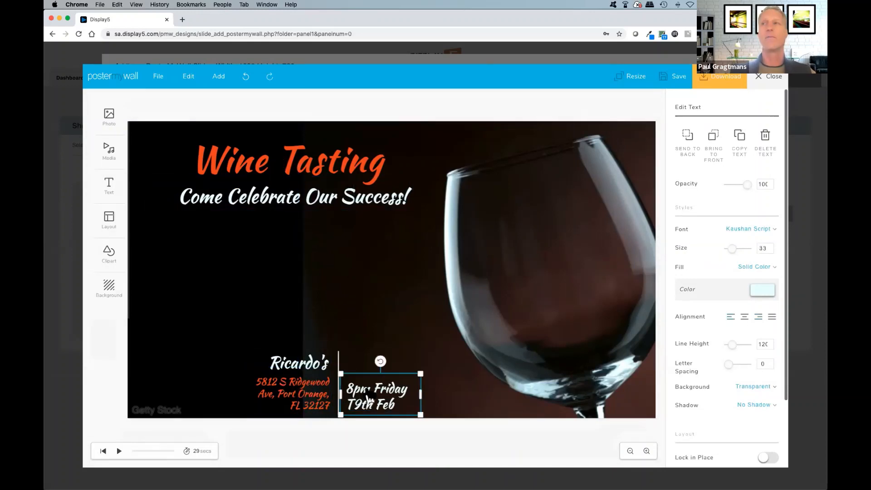
pyautogui.moveTo(367, 399); pyautogui.dragTo(374, 390)
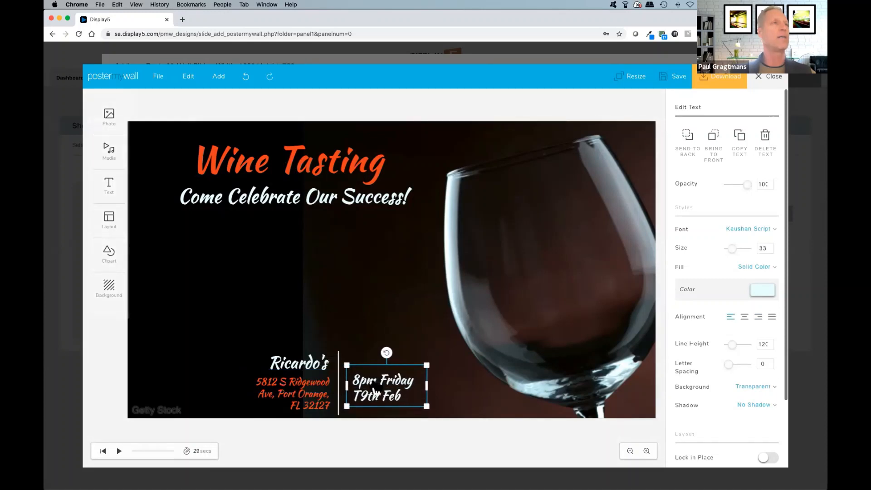
pyautogui.doubleClick(373, 380)
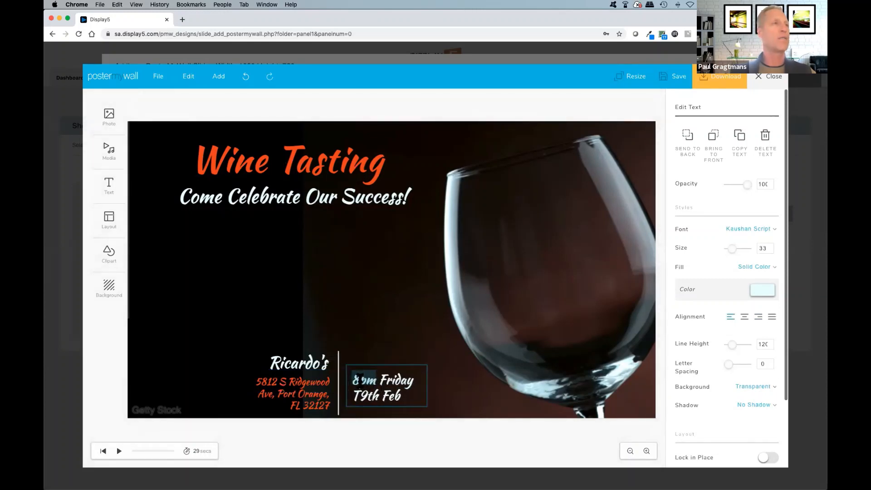
pyautogui.click(360, 377)
pyautogui.press('BackSpace')
pyautogui.write('4')
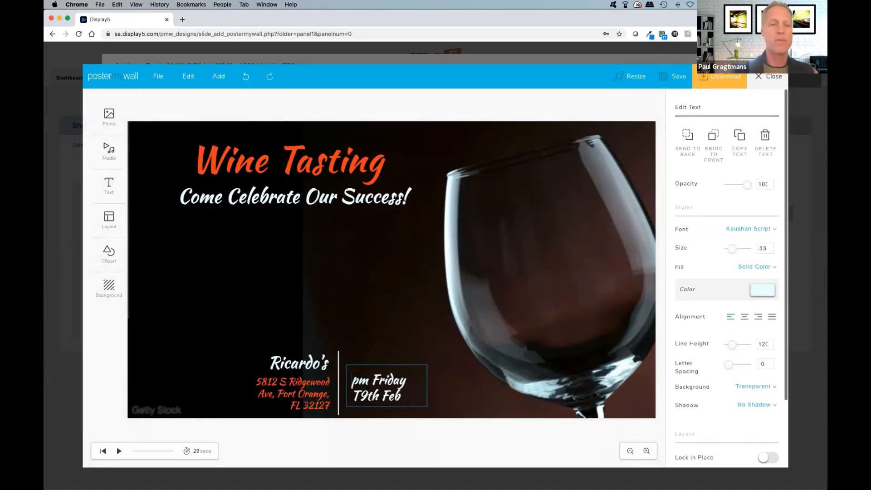
pyautogui.press('Escape')
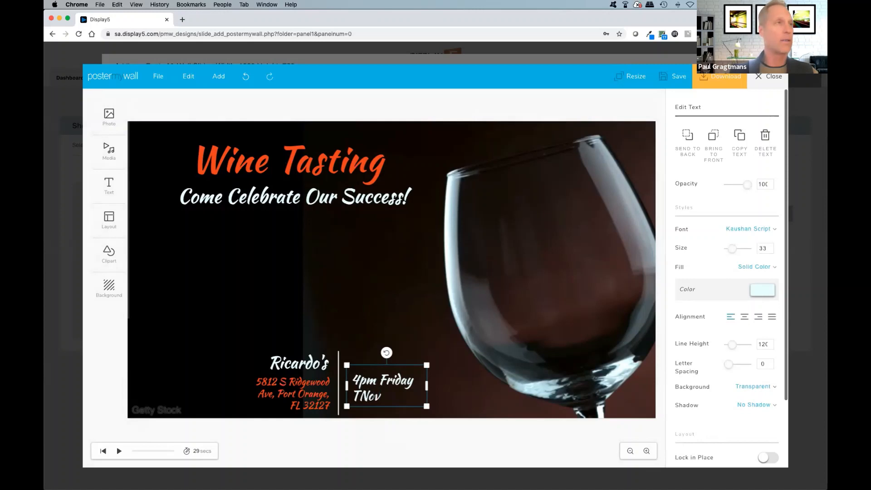
pyautogui.press('BackSpace')
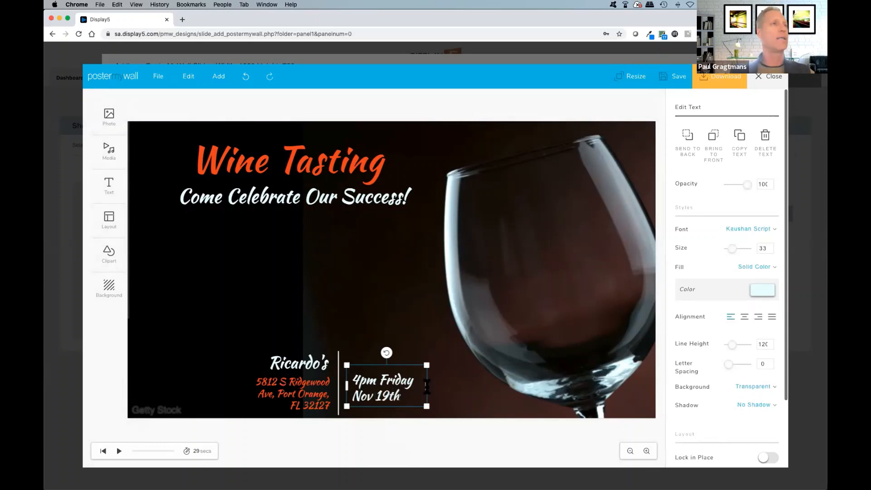
# Step: Enlarge the date text to size 44 and thicken the white vertical divider line beside it
pyautogui.moveTo(426, 364); pyautogui.dragTo(451, 354)
pyautogui.click(338, 381)
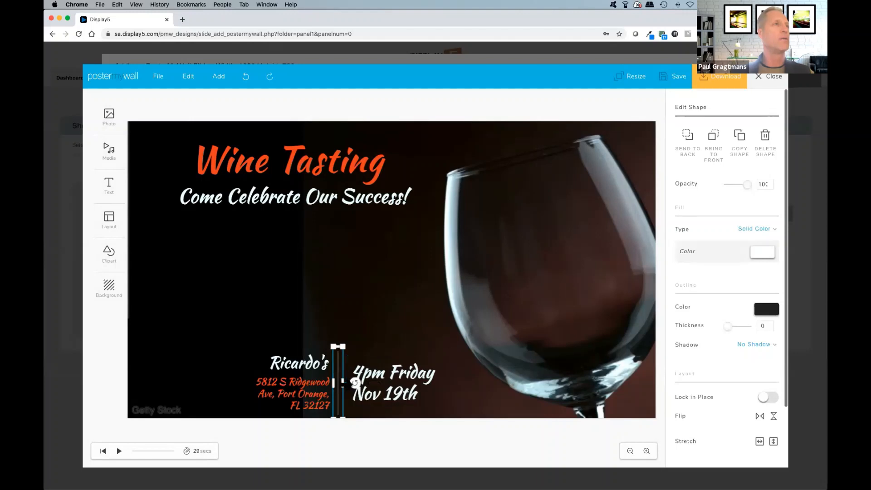
pyautogui.moveTo(355, 382)
pyautogui.mouseDown()
pyautogui.moveTo(368, 383)
pyautogui.moveTo(359, 383)
pyautogui.mouseUp()
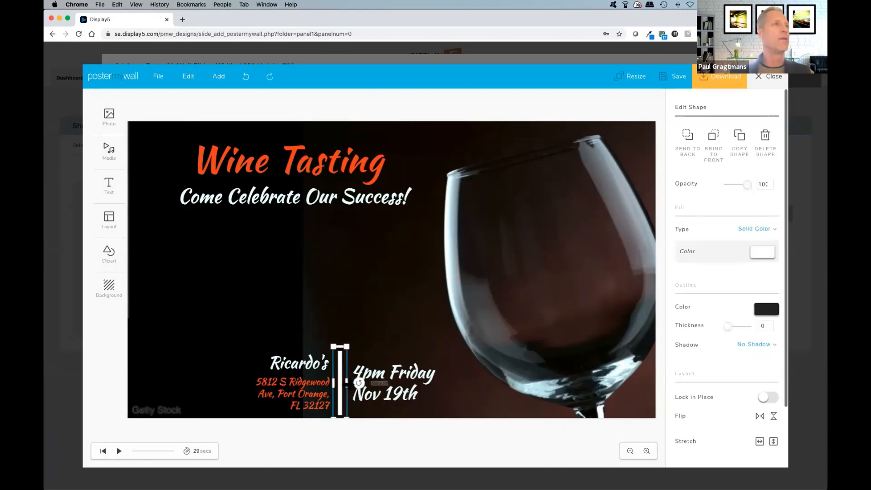
# Step: Delete the white venue name above the address, and shift the orange address text outward and enlarge it to size 38
pyautogui.click(302, 365)
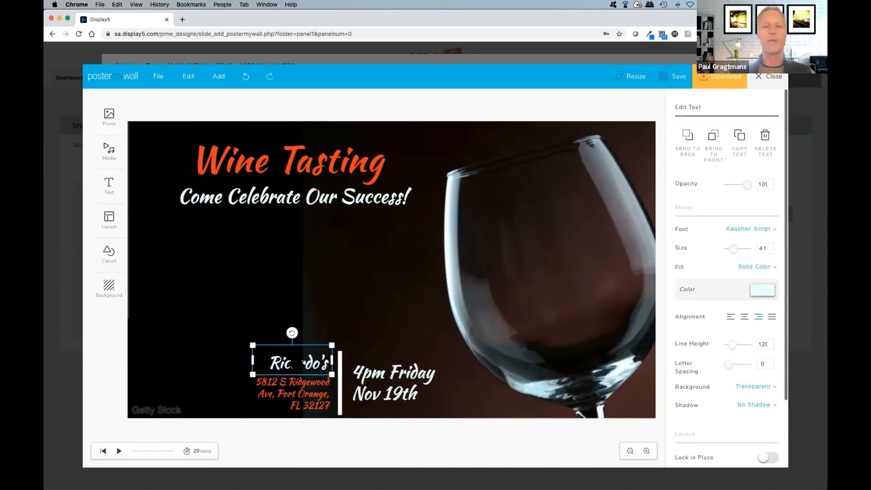
pyautogui.press('BackSpace')
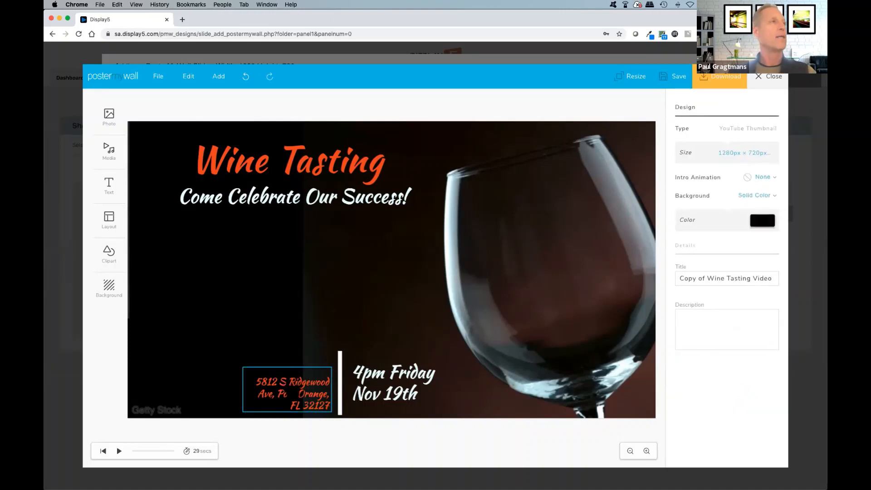
pyautogui.click(297, 384)
pyautogui.moveTo(297, 384); pyautogui.dragTo(248, 358)
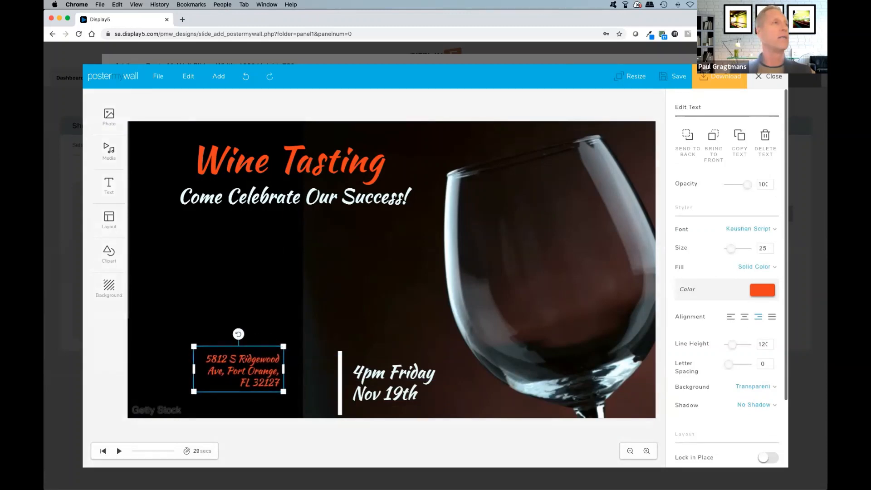
pyautogui.moveTo(283, 391); pyautogui.dragTo(323, 409)
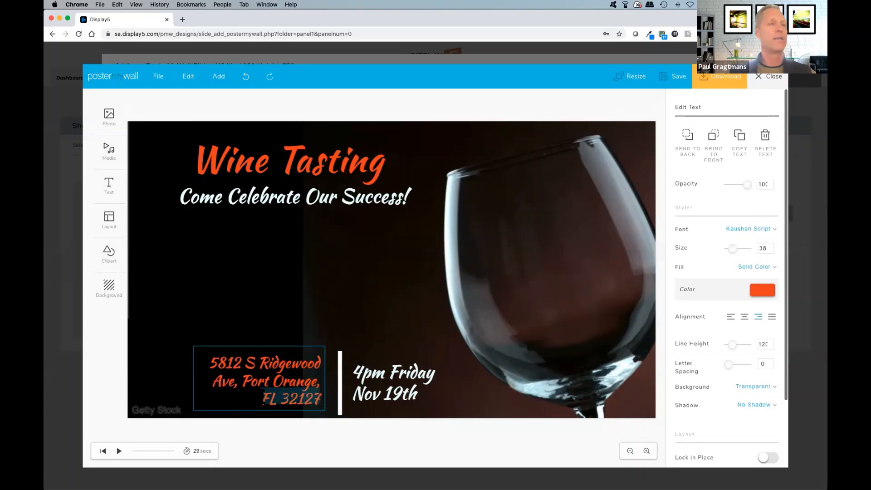
# Step: Replace the orange address text with "Atrium Lobby" on the first line and "McKay Building" on the second
pyautogui.press('BackSpace')
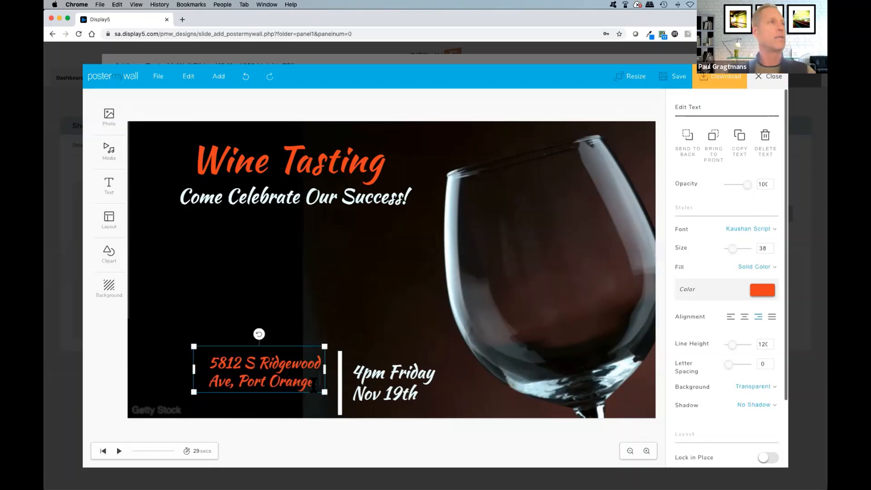
pyautogui.moveTo(316, 381)
pyautogui.mouseDown()
pyautogui.moveTo(276, 381)
pyautogui.moveTo(312, 387)
pyautogui.mouseUp()
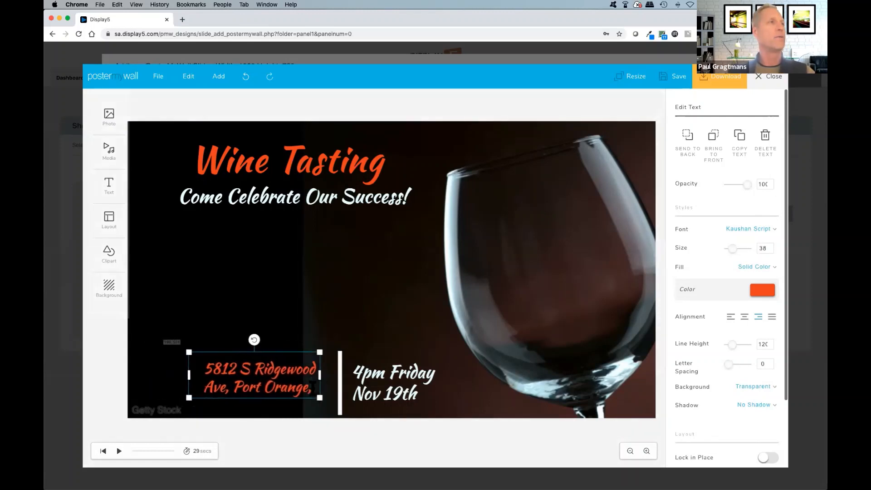
pyautogui.doubleClick(266, 365)
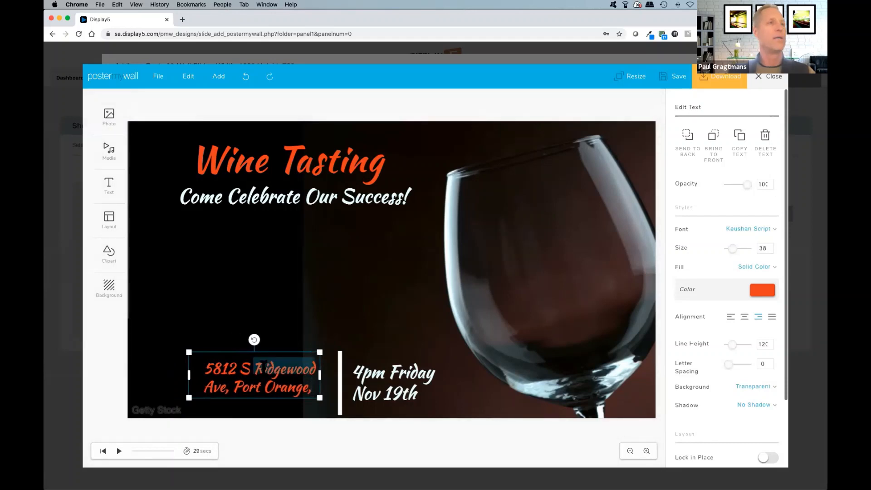
pyautogui.press('BackSpace')
pyautogui.press('BackSpace')
pyautogui.press('BackSpace')
pyautogui.press('BackSpace')
pyautogui.press('BackSpace')
pyautogui.press('BackSpace')
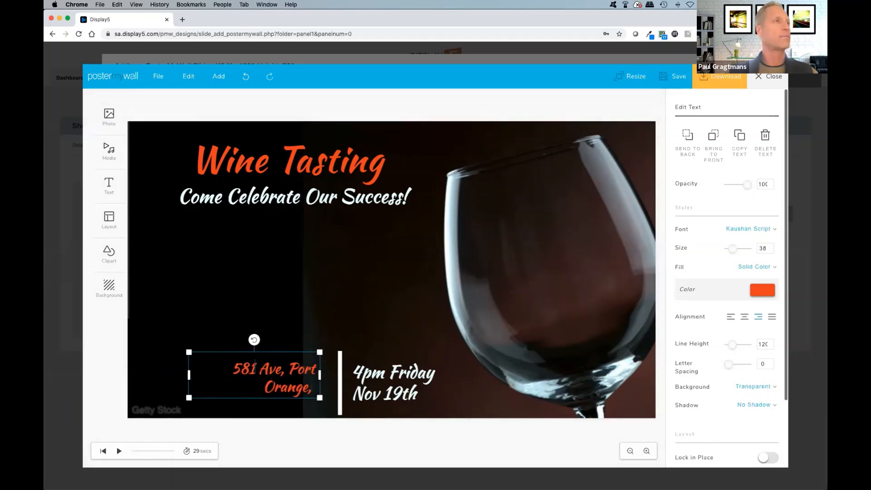
pyautogui.press('BackSpace')
pyautogui.press('BackSpace')
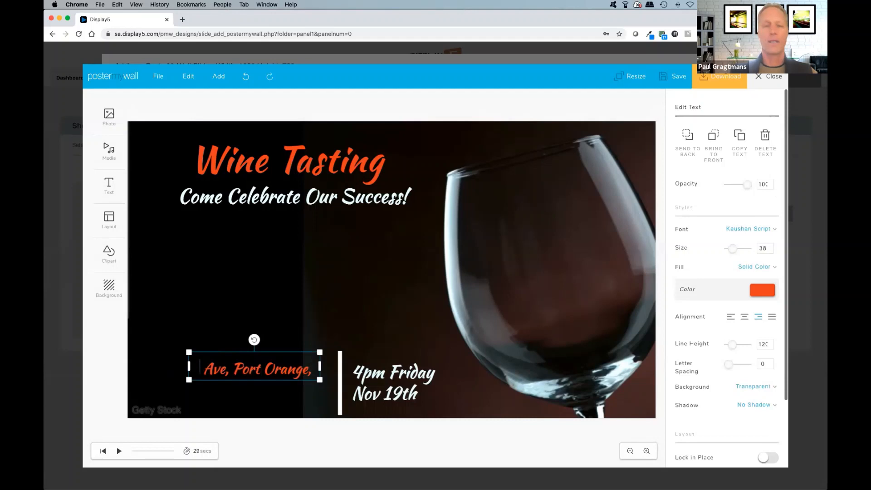
pyautogui.write('A trium Lo')
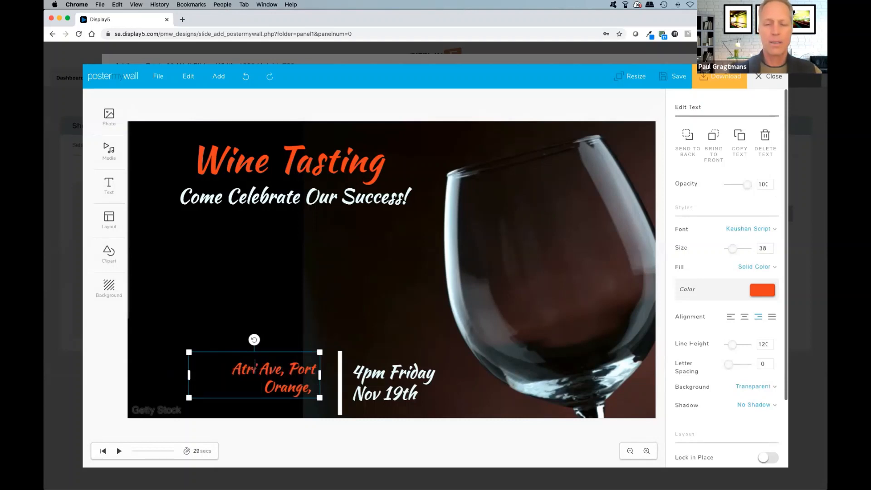
pyautogui.write('bby')
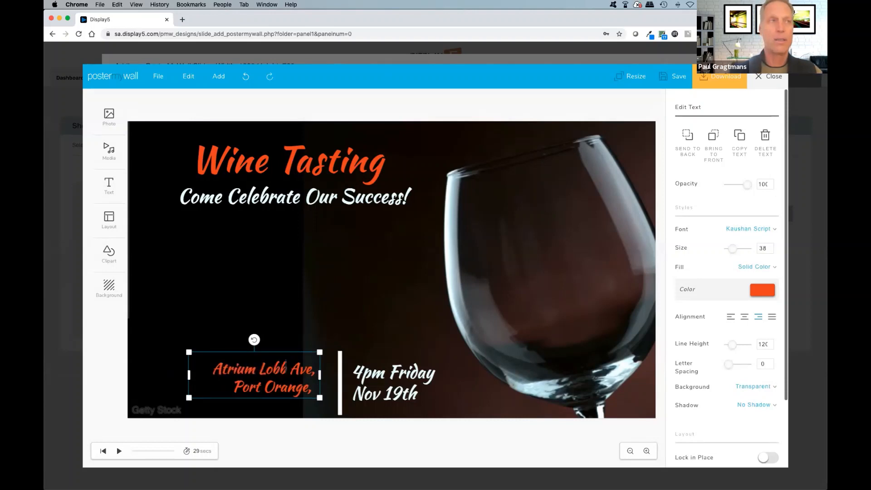
pyautogui.press('Return')
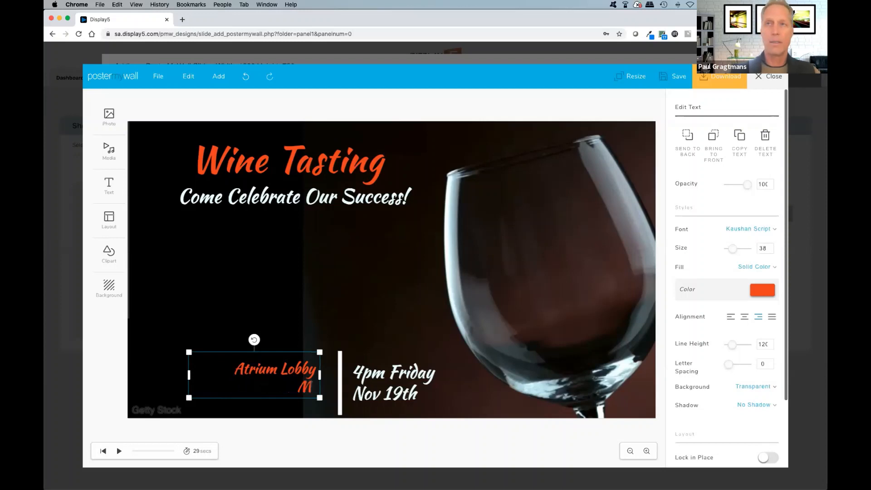
pyautogui.write('Kay')
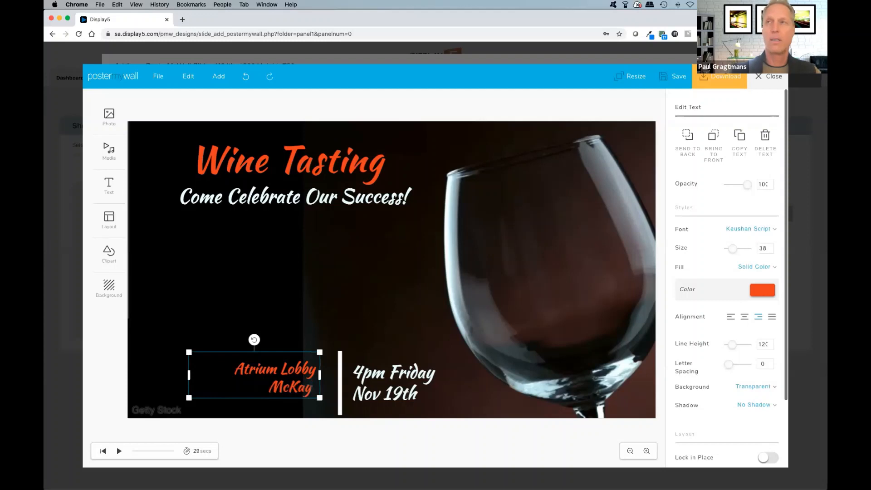
pyautogui.write(' Building')
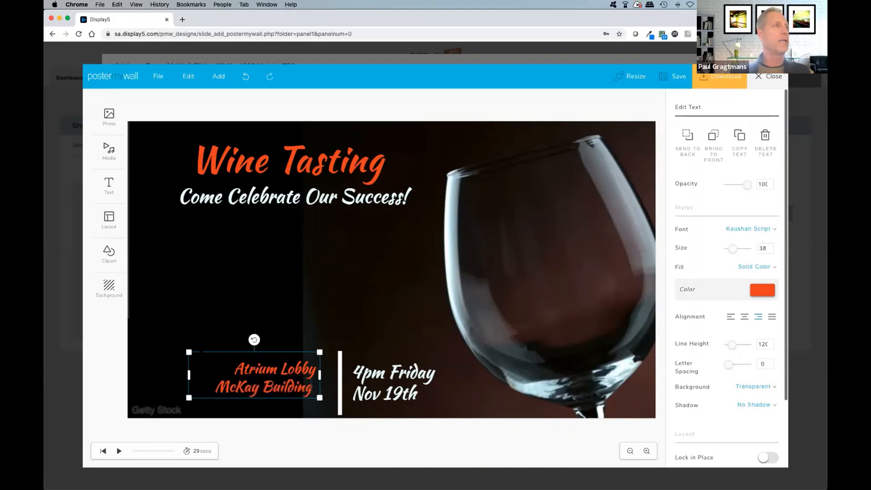
# Step: Enlarge the orange location text to size 46 and place it right beside the divider line, level with the date
pyautogui.moveTo(189, 351); pyautogui.dragTo(161, 344)
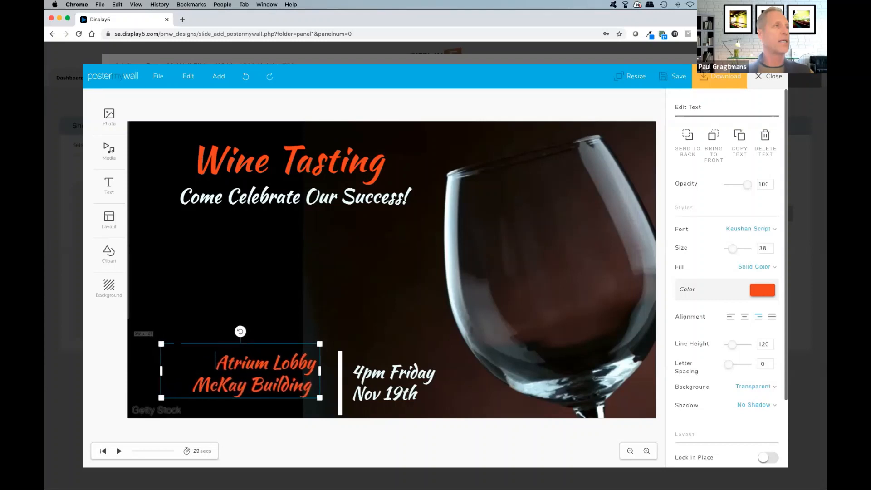
pyautogui.moveTo(294, 383); pyautogui.dragTo(310, 393)
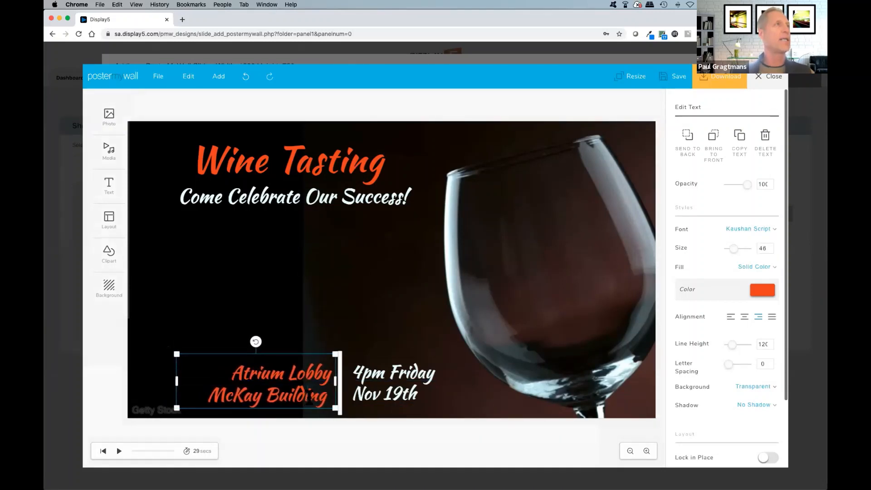
pyautogui.click(160, 116)
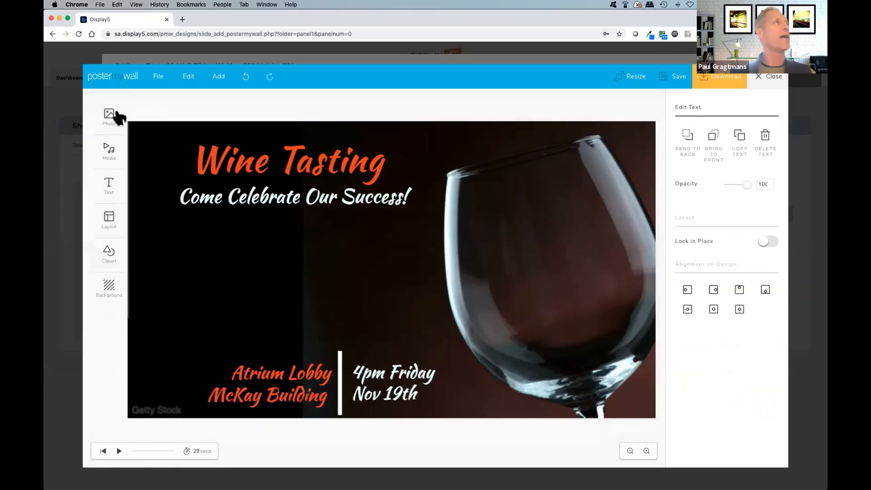
# Step: Add the first QR code image from My Photos to the design
pyautogui.click(109, 116)
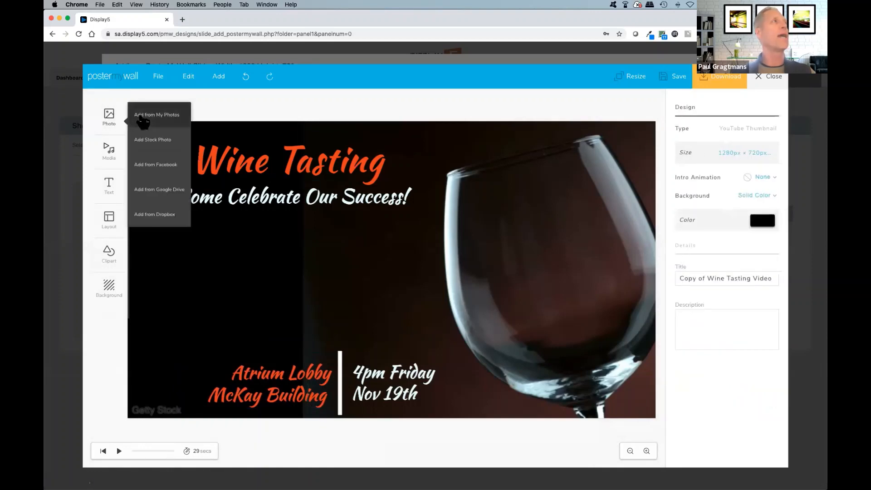
pyautogui.click(141, 115)
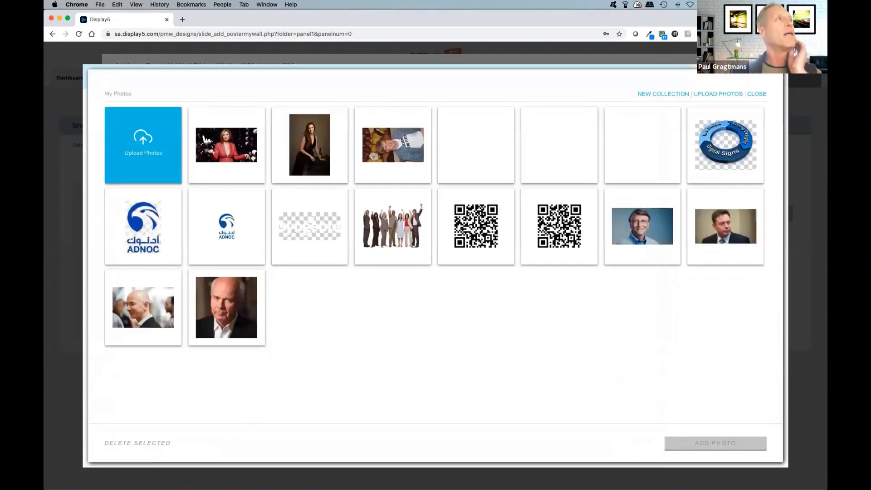
pyautogui.click(462, 157)
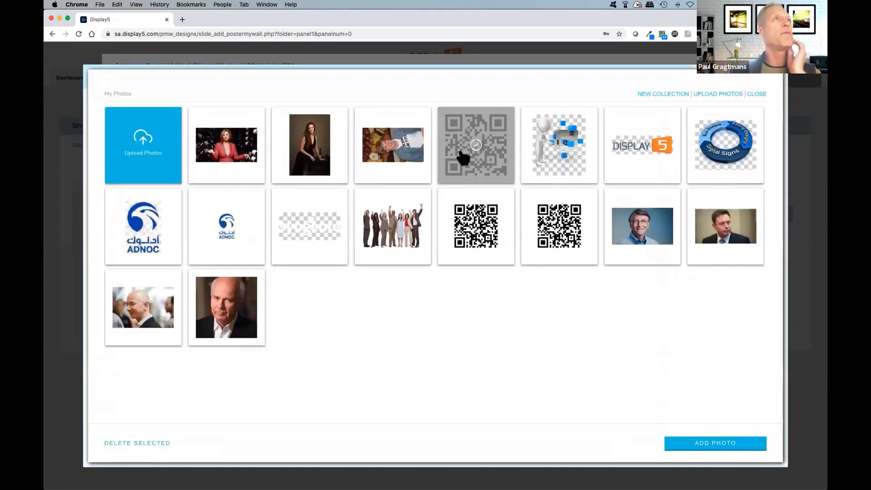
pyautogui.click(713, 443)
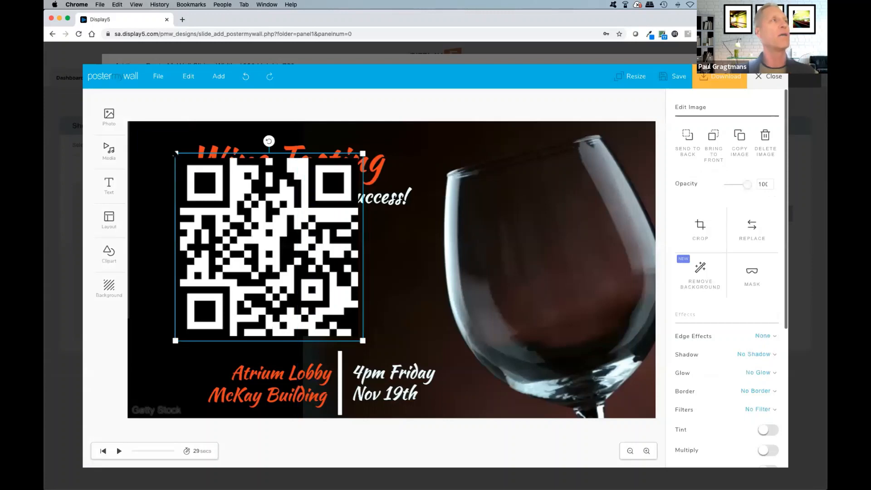
# Step: Shrink the QR code and place it in the lower left corner of the design, beside the location text
pyautogui.moveTo(175, 153); pyautogui.dragTo(181, 160)
pyautogui.moveTo(224, 202); pyautogui.dragTo(172, 380)
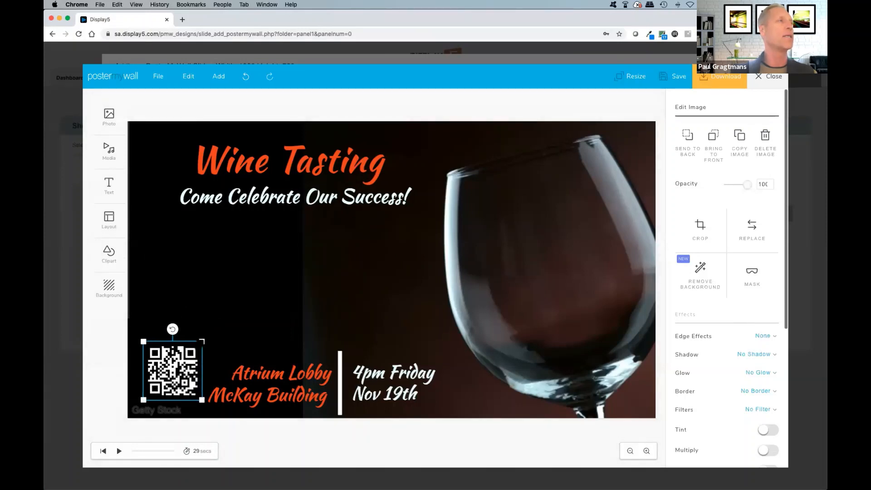
pyautogui.moveTo(202, 341); pyautogui.dragTo(172, 376)
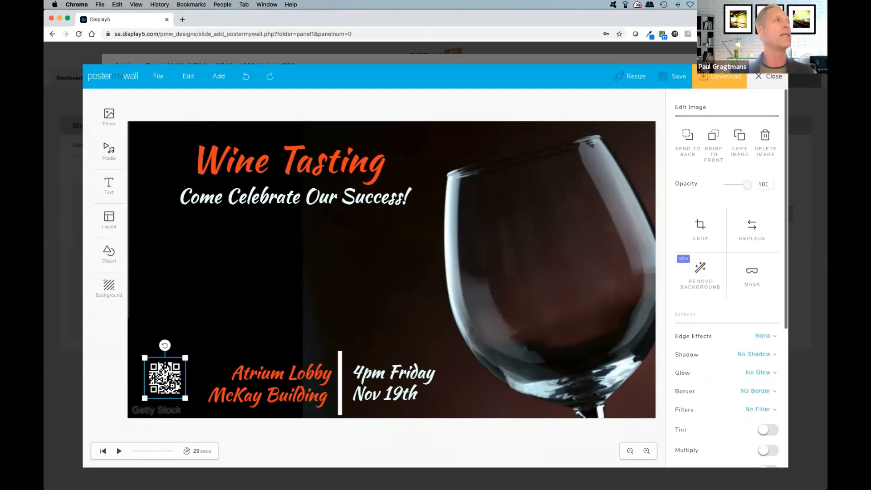
# Step: Duplicate the white date text and place the copy just above the QR code
pyautogui.click(369, 387)
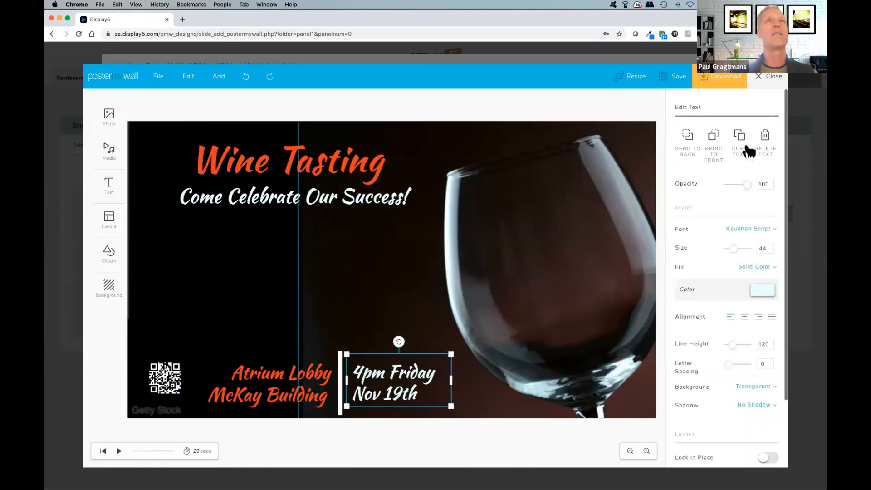
pyautogui.click(743, 144)
pyautogui.moveTo(431, 376); pyautogui.dragTo(213, 321)
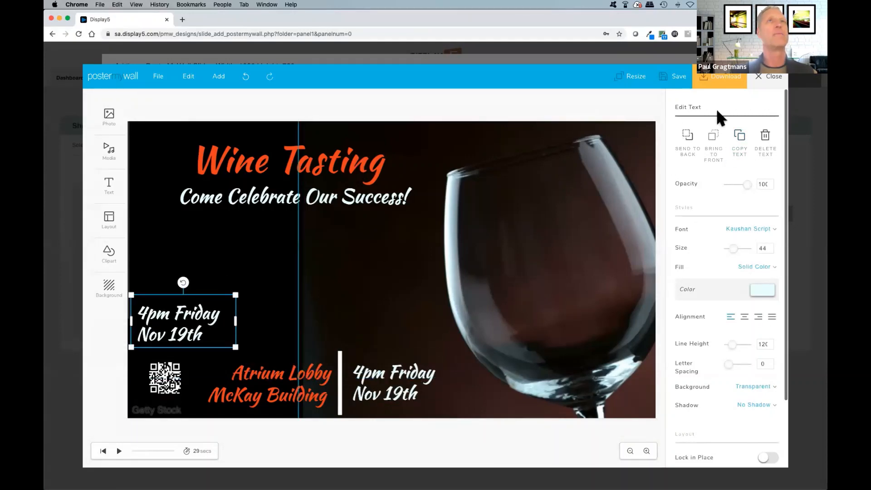
# Step: Change the copied date text to "Scan to", shrink it to size 35 and place it directly above the QR code
pyautogui.click(201, 332)
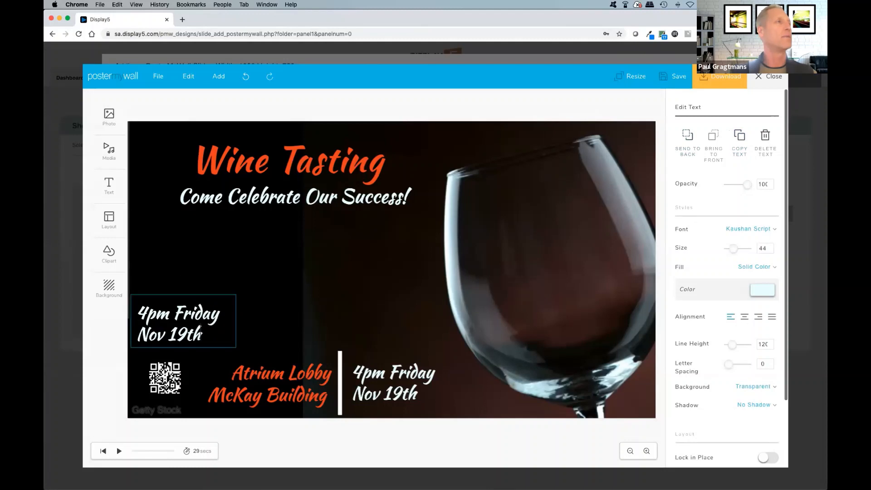
pyautogui.moveTo(190, 334); pyautogui.dragTo(151, 337)
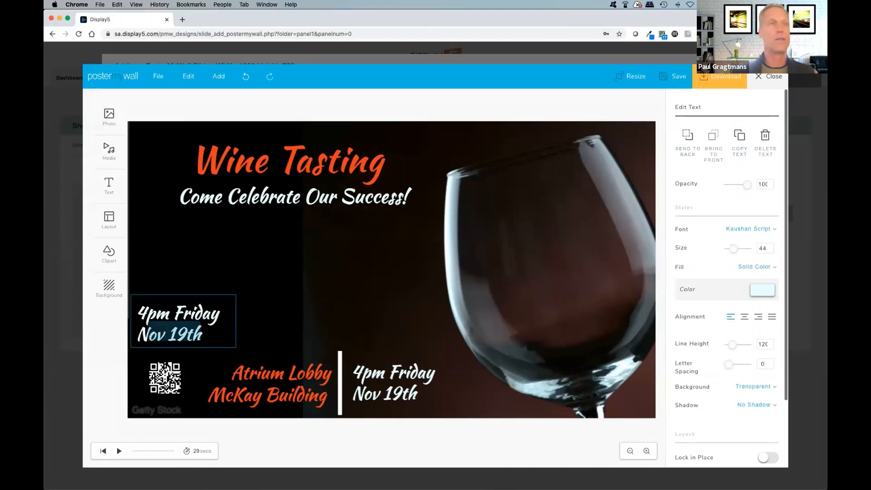
pyautogui.press('BackSpace')
pyautogui.press('BackSpace')
pyautogui.press('BackSpace')
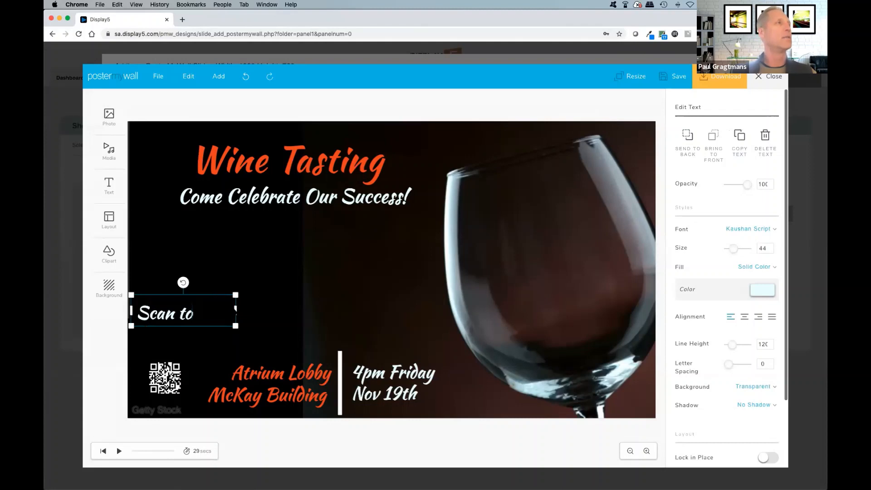
pyautogui.moveTo(235, 311); pyautogui.dragTo(192, 334)
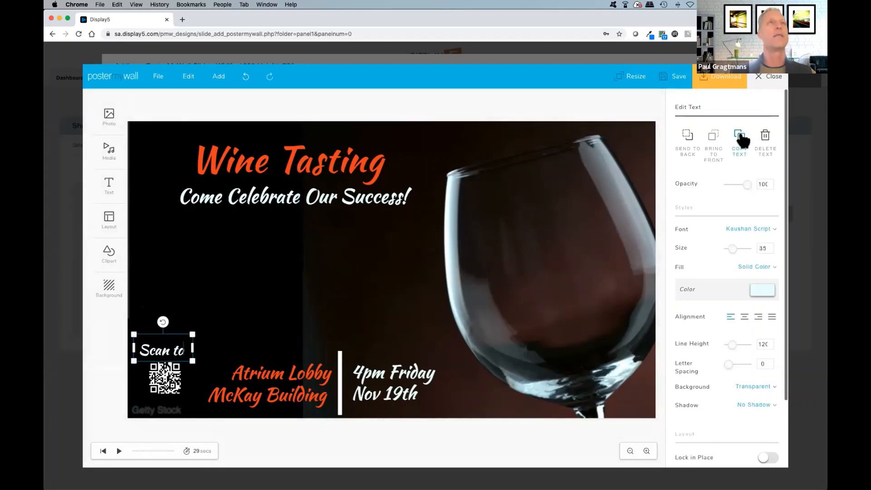
# Step: Duplicate the "Scan to" text, place the copy just below the QR code and change it to "Sign Up"
pyautogui.click(739, 136)
pyautogui.moveTo(168, 358); pyautogui.dragTo(161, 403)
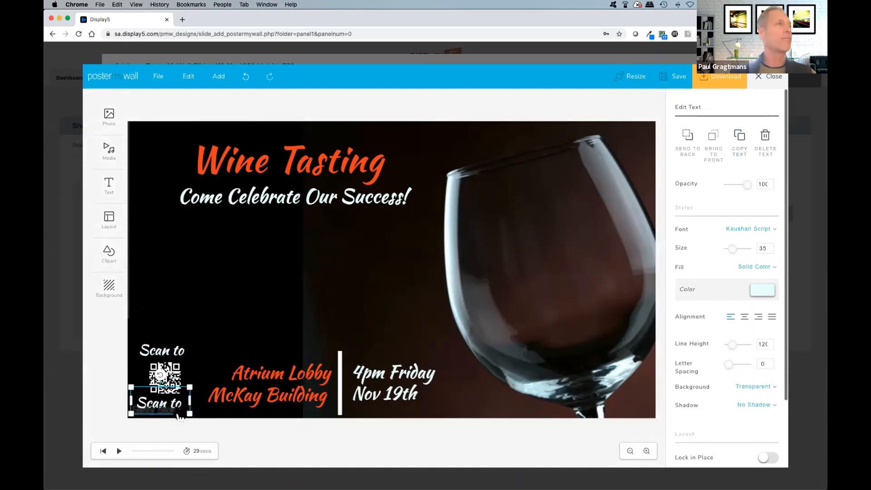
pyautogui.click(181, 402)
pyautogui.press('BackSpace')
pyautogui.press('BackSpace')
pyautogui.press('BackSpace')
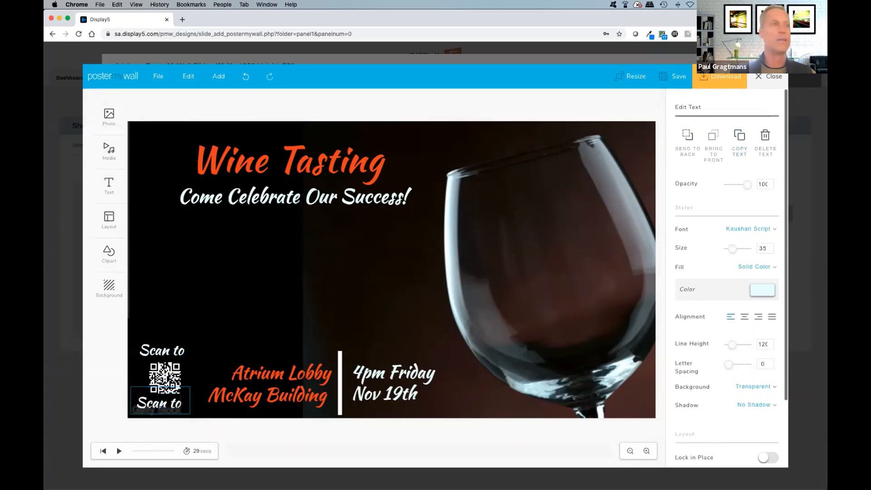
pyautogui.press('BackSpace')
pyautogui.write('ign Up')
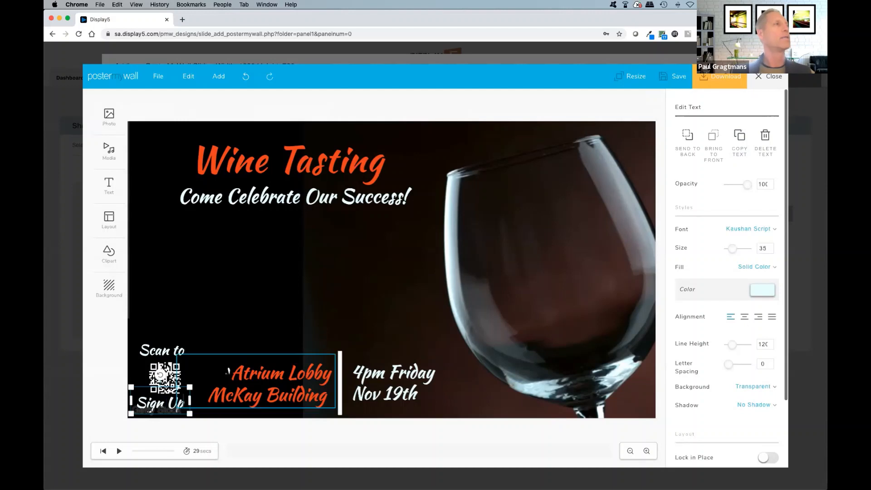
# Step: Enlarge the "Scan to" text above the QR code to size 37
pyautogui.click(184, 350)
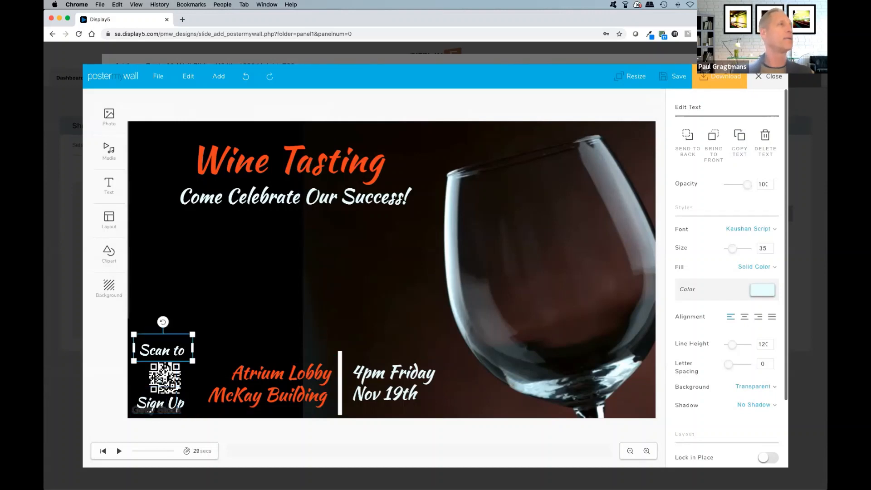
pyautogui.moveTo(193, 334); pyautogui.dragTo(195, 334)
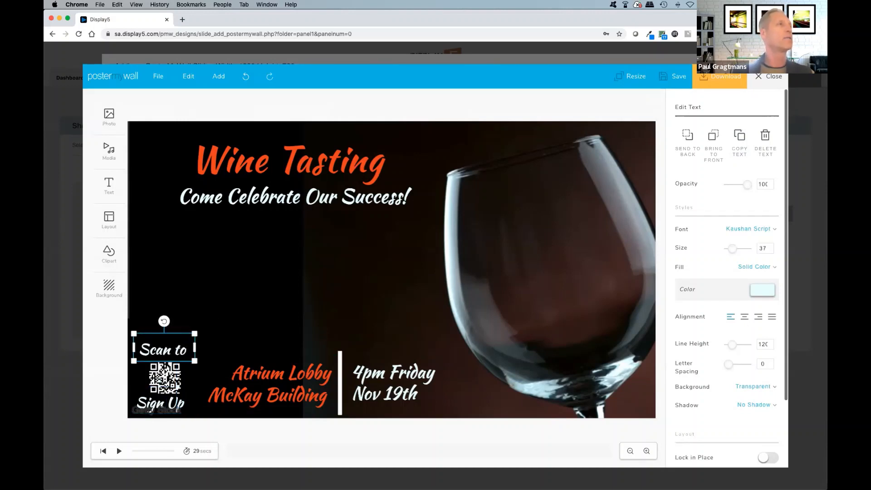
pyautogui.click(235, 290)
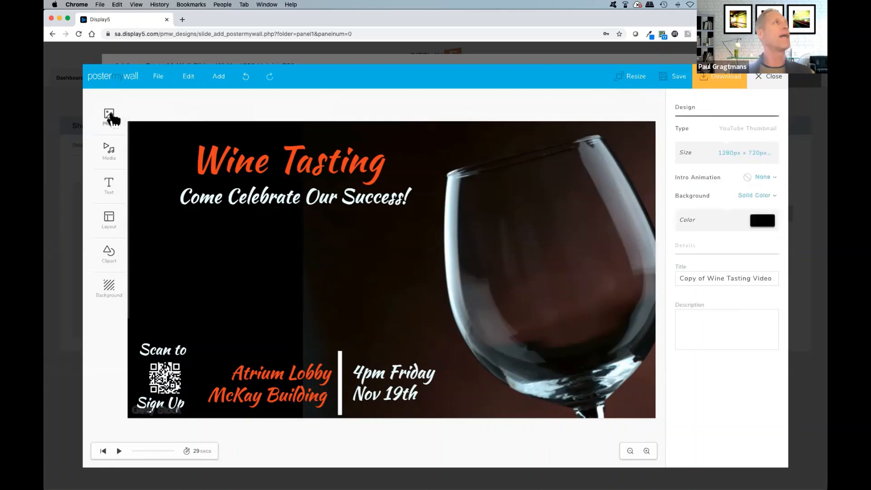
# Step: Add the photo of the woman in the red jacket from My Photos to the design
pyautogui.click(111, 116)
pyautogui.click(175, 119)
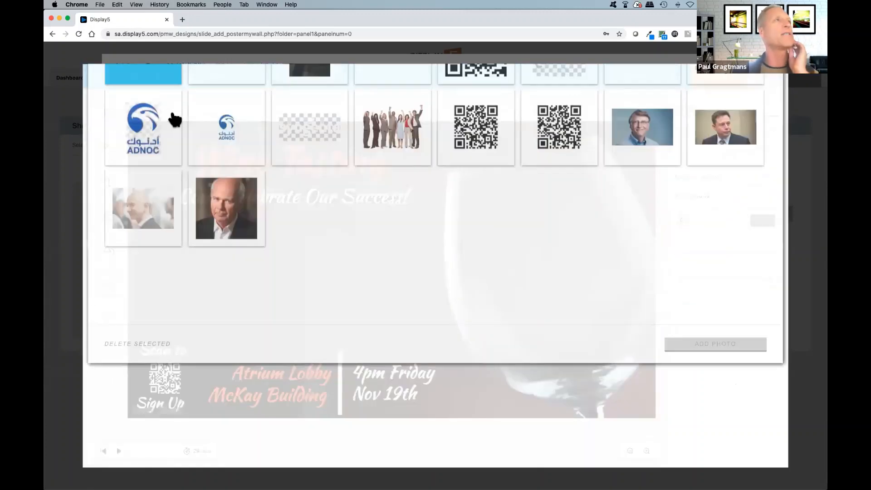
pyautogui.click(219, 145)
pyautogui.click(702, 442)
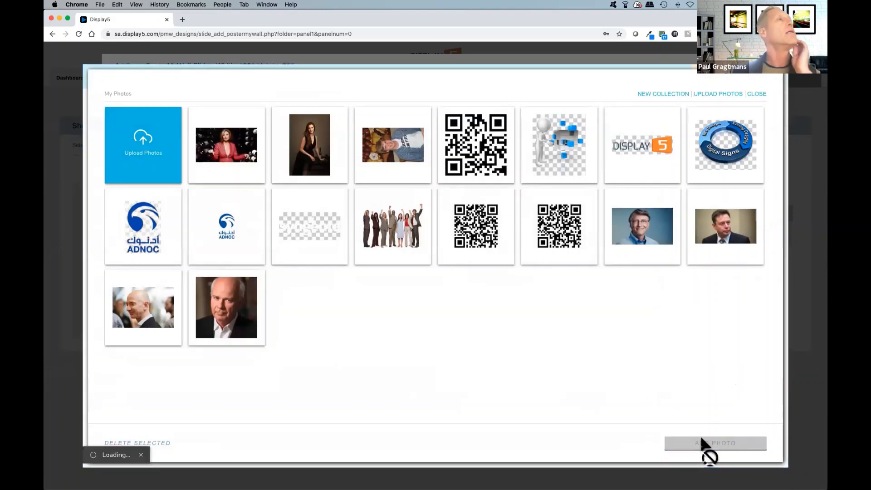
# Step: Resize the red-jacket photo and place it between the "Come Celebrate Our Success!" line and the event details
pyautogui.moveTo(313, 239); pyautogui.dragTo(266, 260)
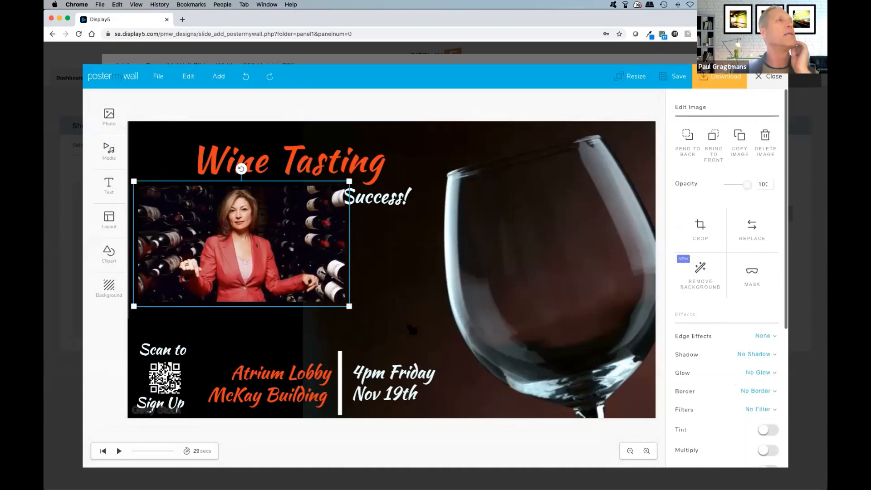
pyautogui.moveTo(348, 305); pyautogui.dragTo(389, 329)
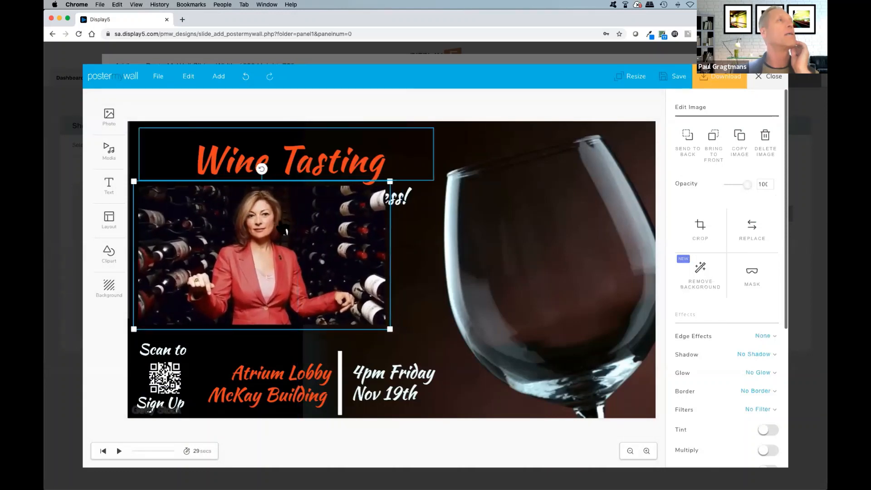
pyautogui.moveTo(389, 181); pyautogui.dragTo(363, 196)
pyautogui.moveTo(335, 255); pyautogui.dragTo(376, 269)
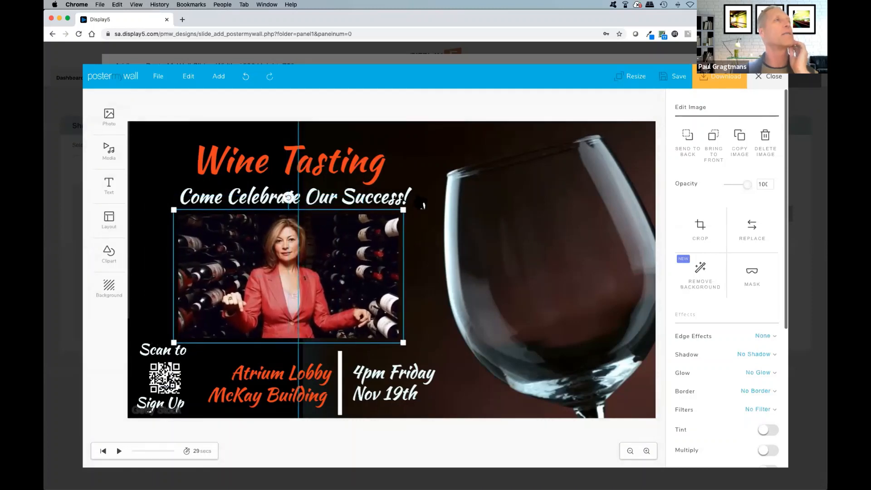
# Step: Add the photo of the woman in the black dress from My Photos and place it over the wine glass
pyautogui.click(109, 117)
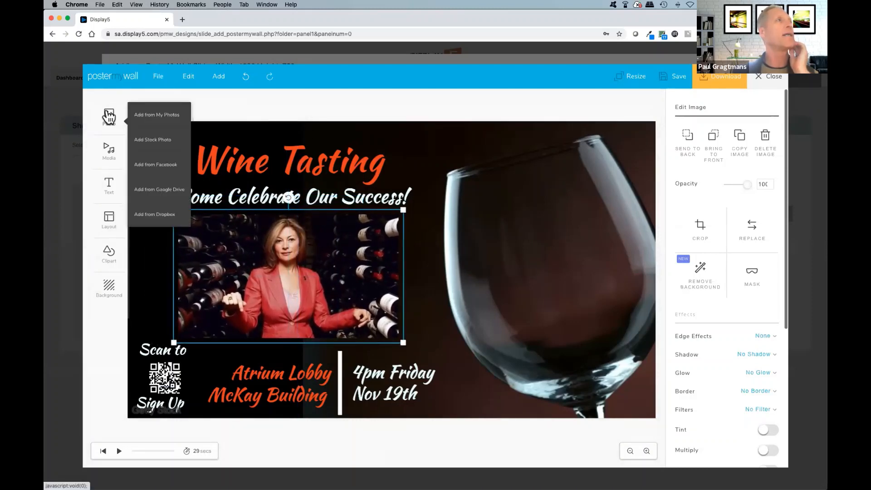
pyautogui.click(169, 116)
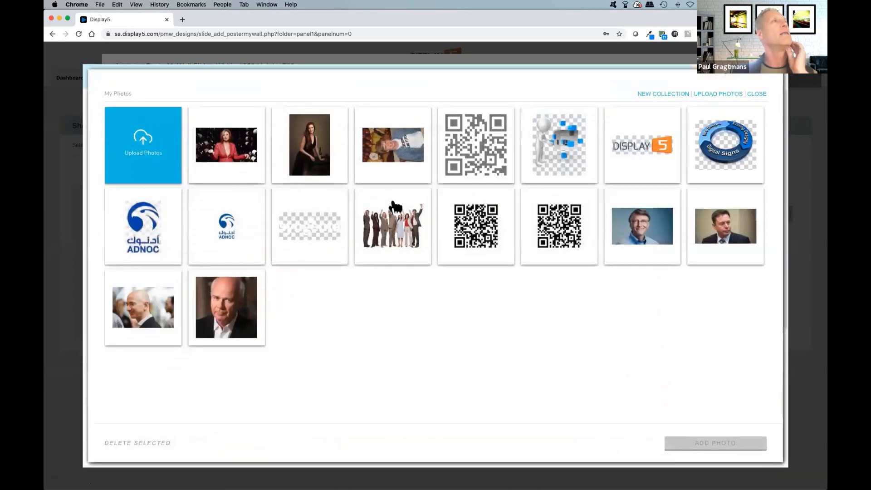
pyautogui.click(310, 147)
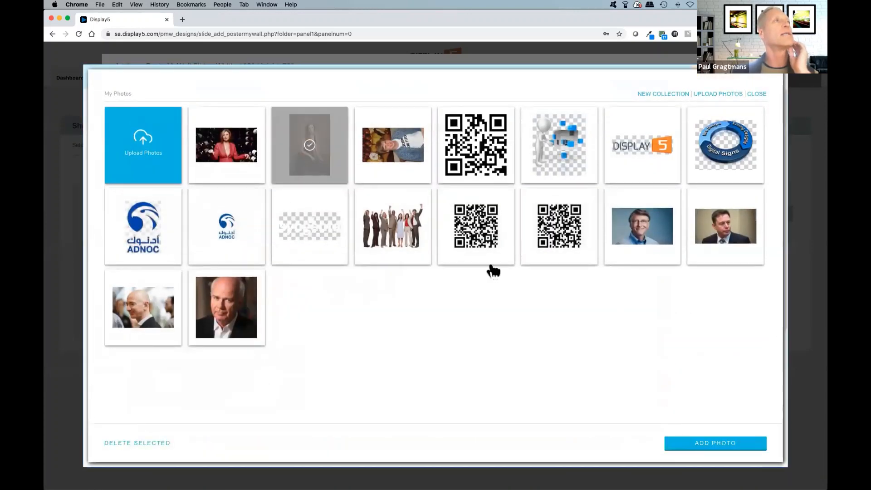
pyautogui.click(707, 448)
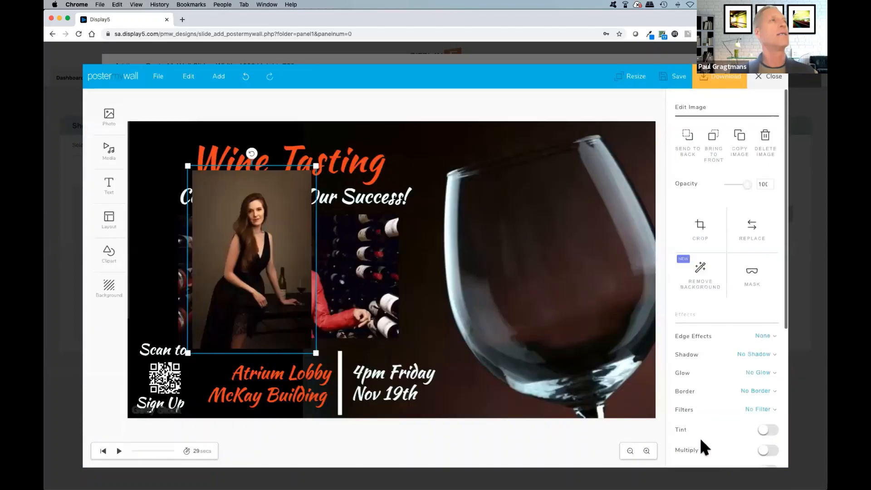
pyautogui.moveTo(252, 259); pyautogui.dragTo(524, 313)
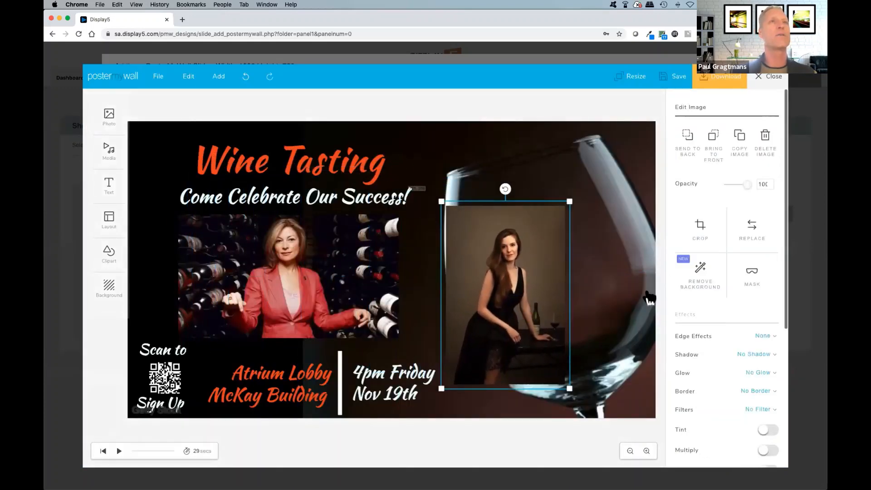
# Step: Remove the background of the black-dress photo and move the woman down to the design's lower edge, in front of the glass
pyautogui.click(701, 272)
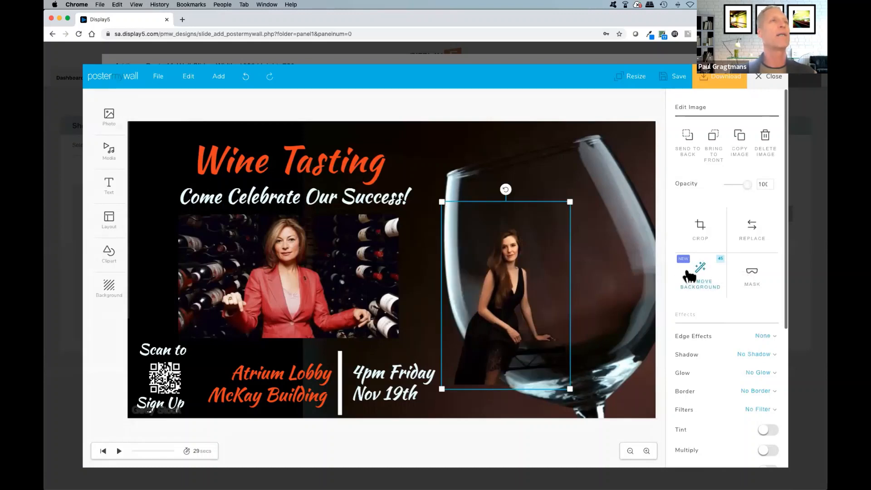
pyautogui.click(555, 274)
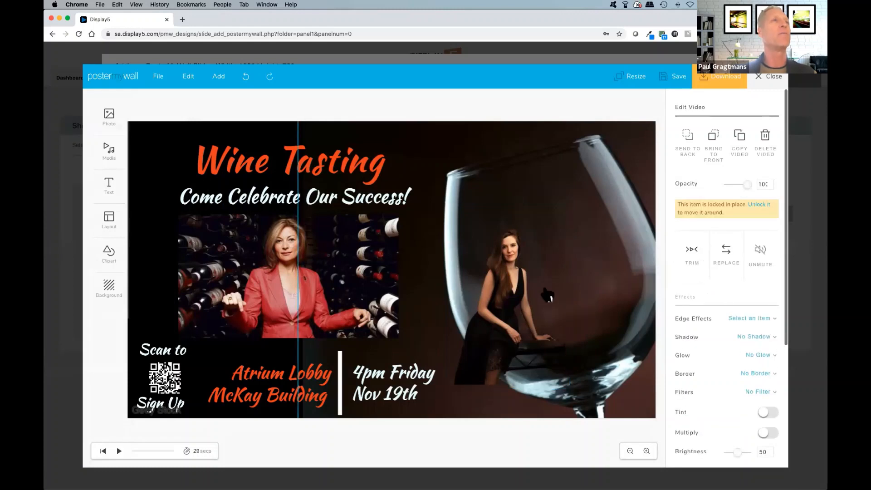
pyautogui.click(522, 300)
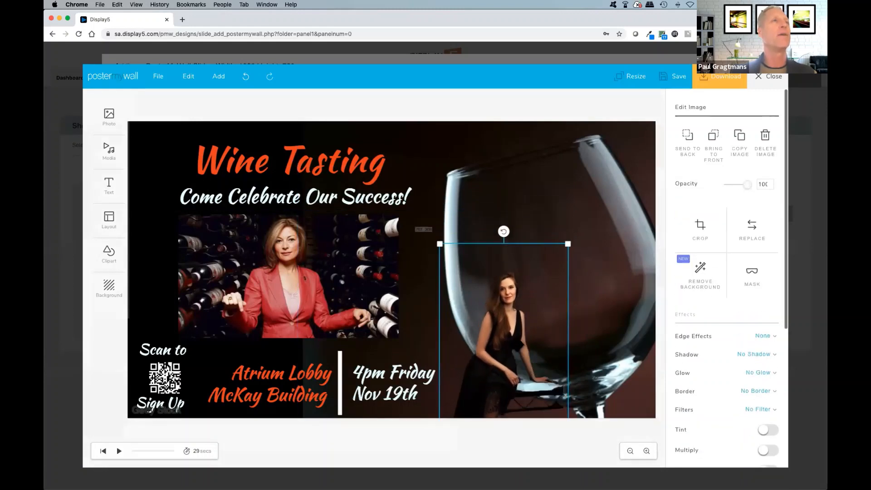
pyautogui.moveTo(522, 299); pyautogui.dragTo(513, 334)
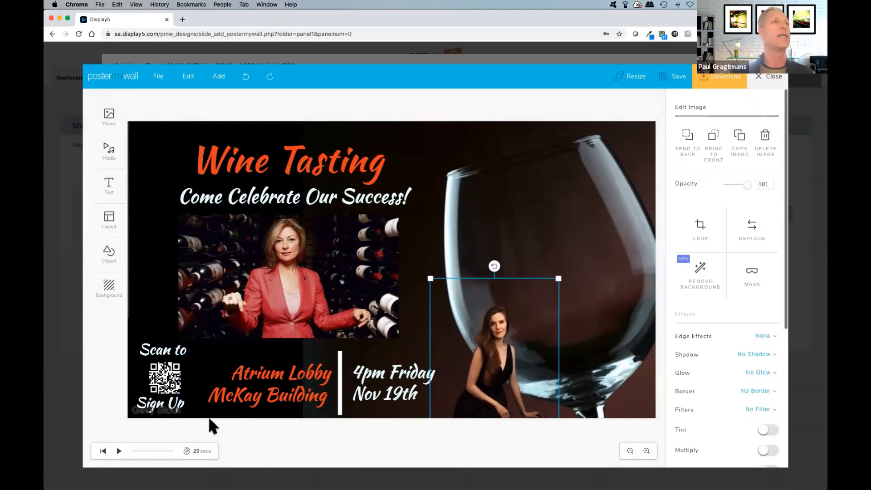
# Step: Preview the video playback of the design and save the design
pyautogui.click(120, 450)
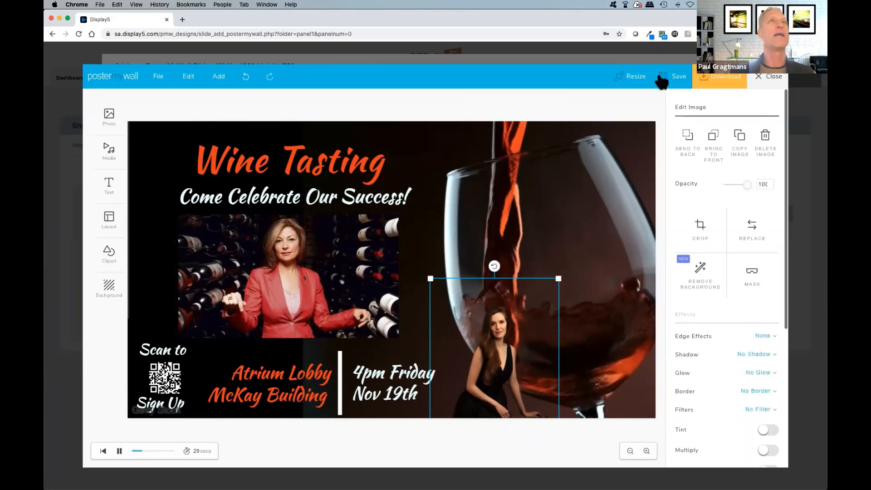
pyautogui.click(679, 78)
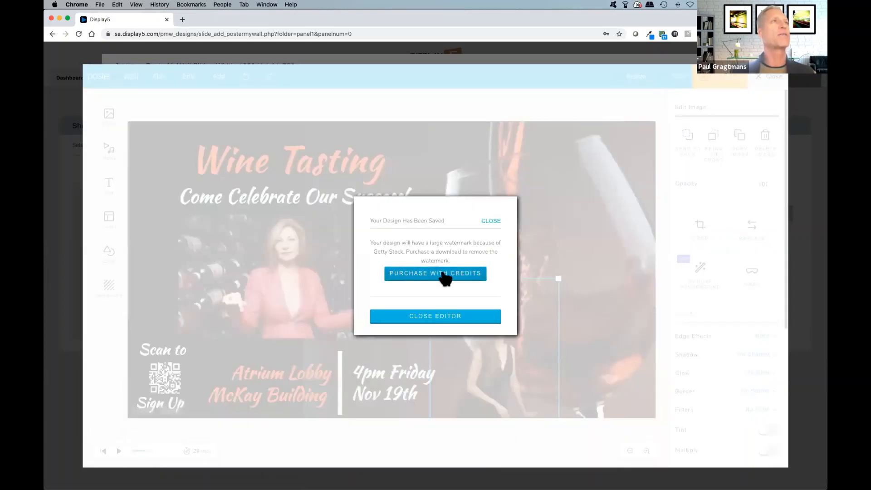
# Step: Buy the watermark-free HD video download for 3 credits and close the editor to load the design on the slide
pyautogui.click(443, 274)
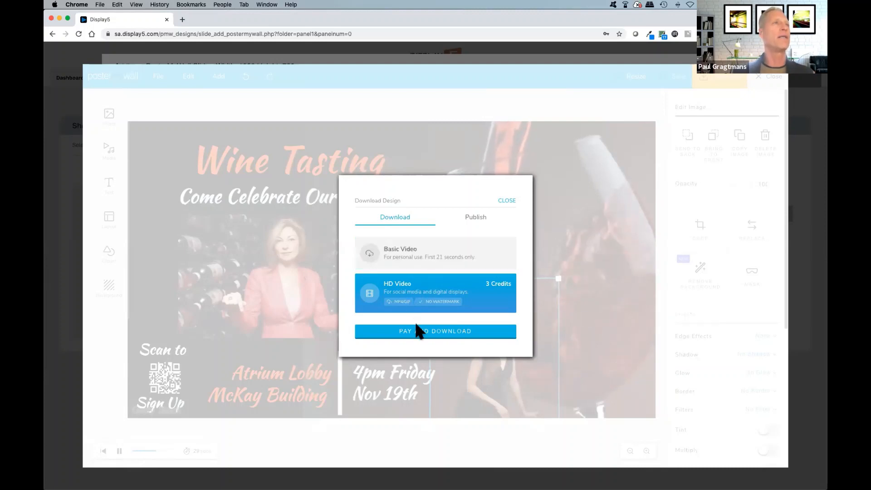
pyautogui.click(414, 331)
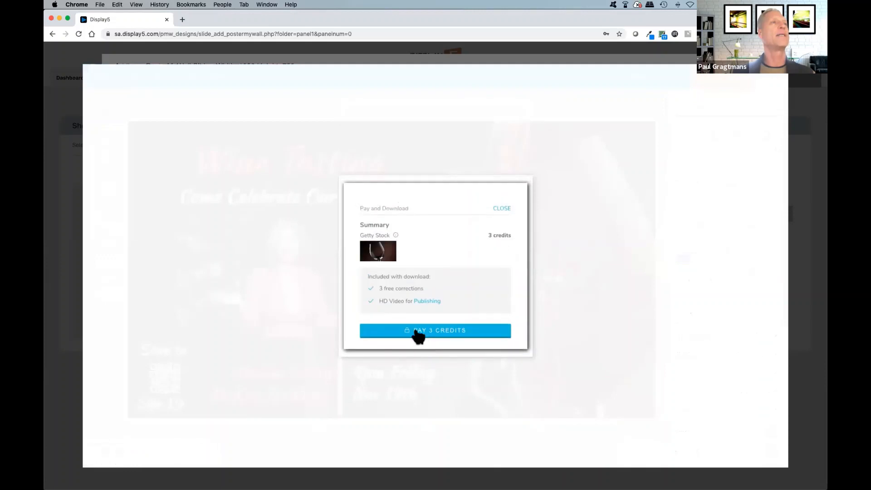
pyautogui.click(436, 336)
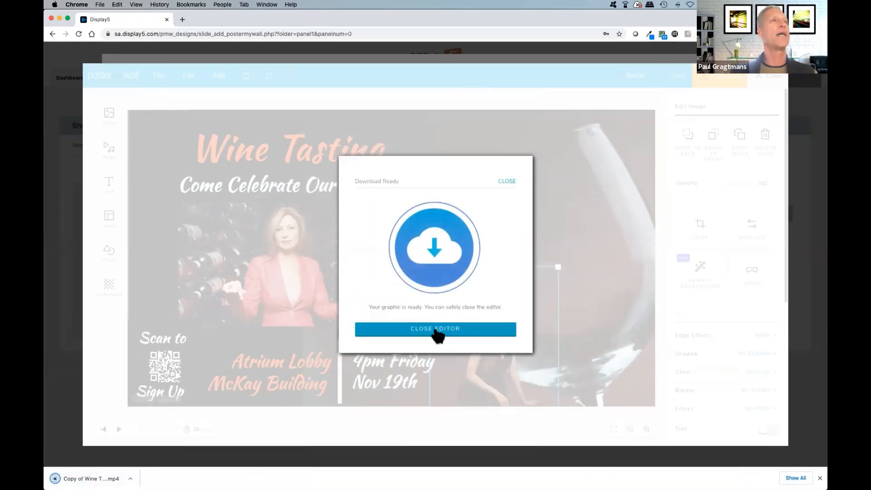
pyautogui.click(436, 335)
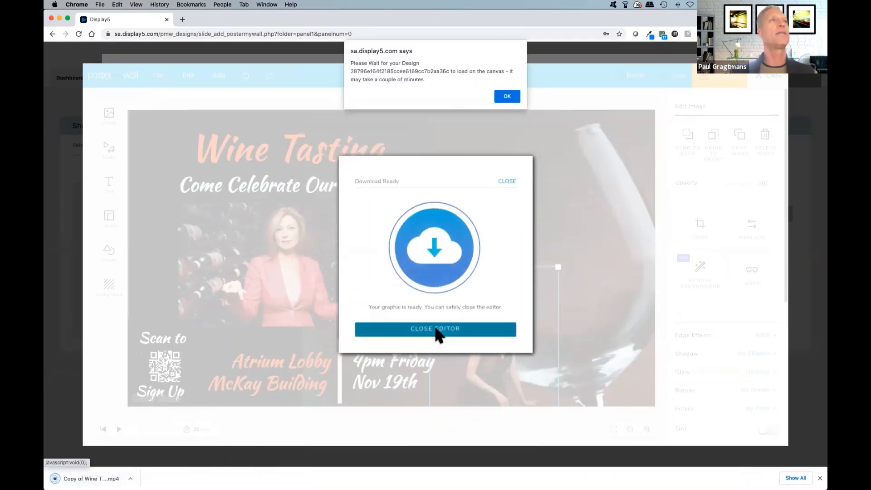
pyautogui.click(508, 96)
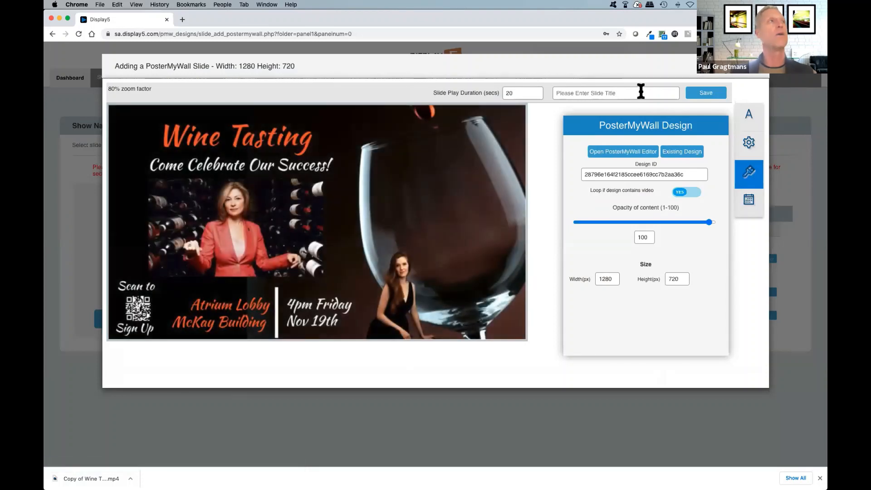
# Step: Title the slide "Wine Tasting 2"
pyautogui.click(640, 91)
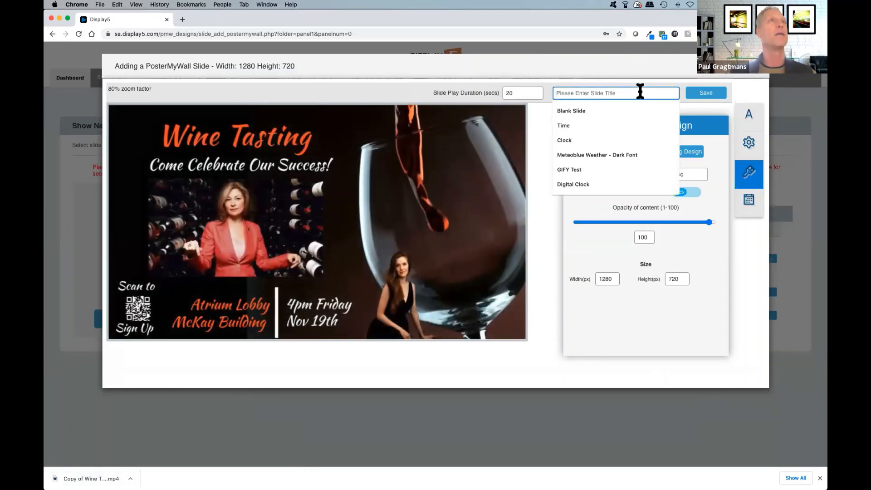
pyautogui.write('Wine ')
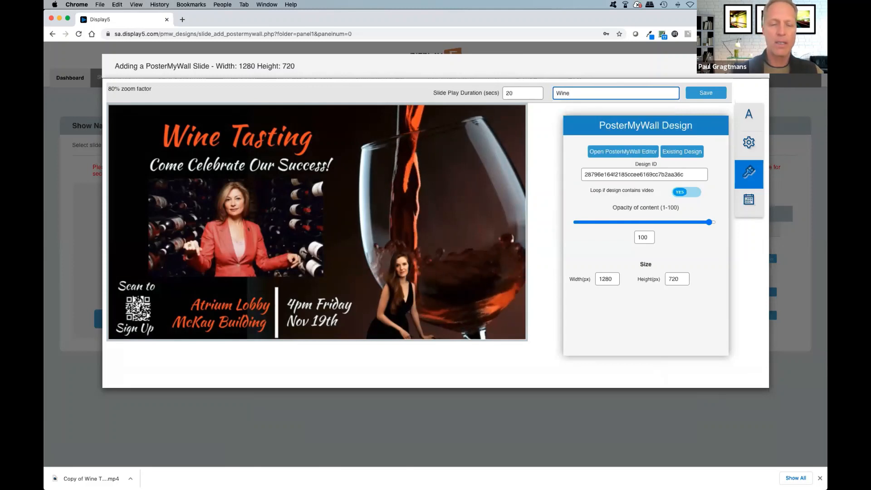
pyautogui.write('Tasting 2')
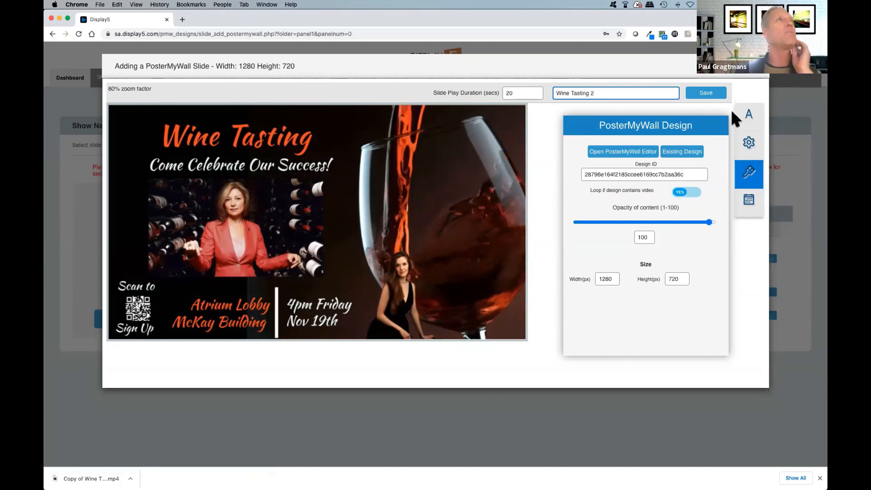
# Step: Review the slide's play duration, its scheduling options and the common widget settings, then return to the PosterMyWall design settings
pyautogui.click(505, 94)
pyautogui.doubleClick(505, 94)
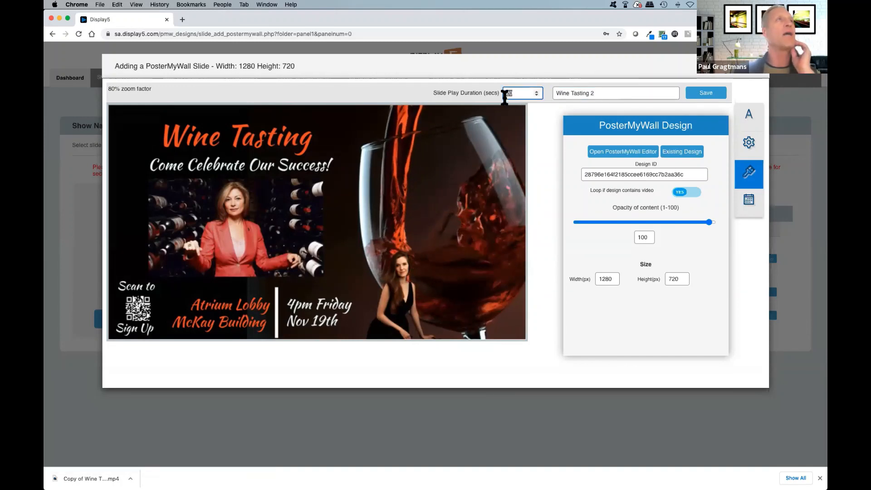
pyautogui.click(749, 206)
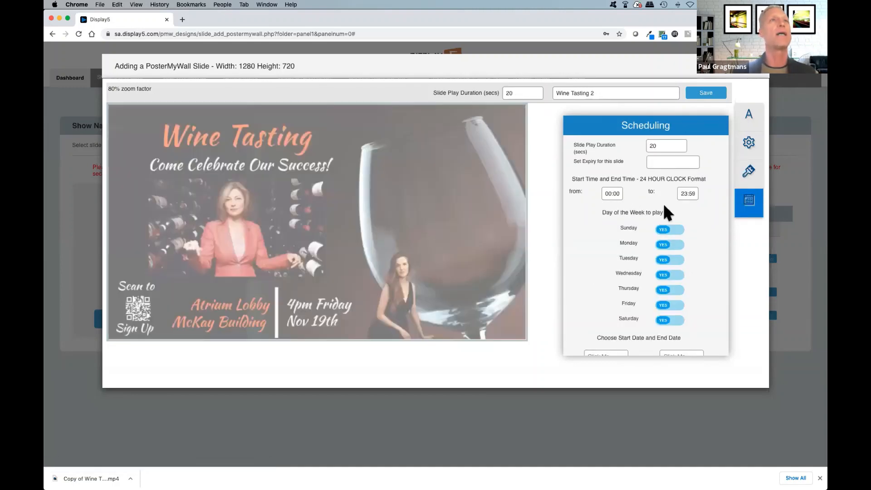
pyautogui.scroll(-1, 653, 308)
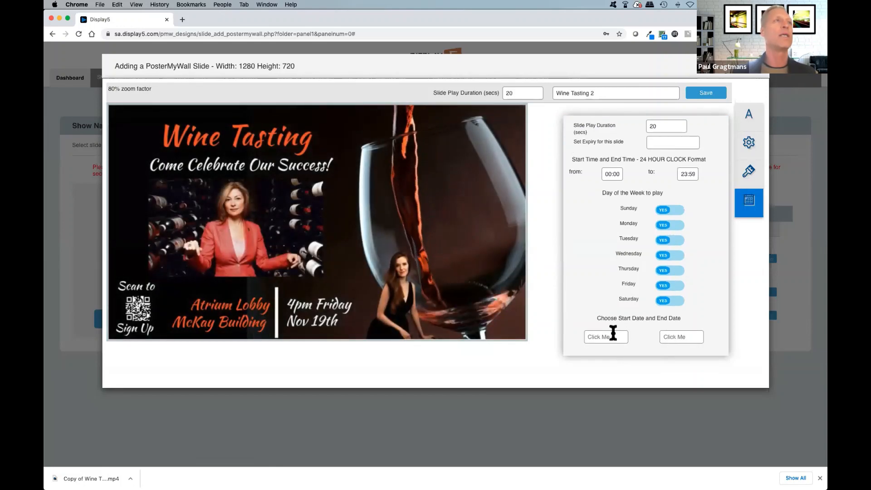
pyautogui.scroll(1, 617, 327)
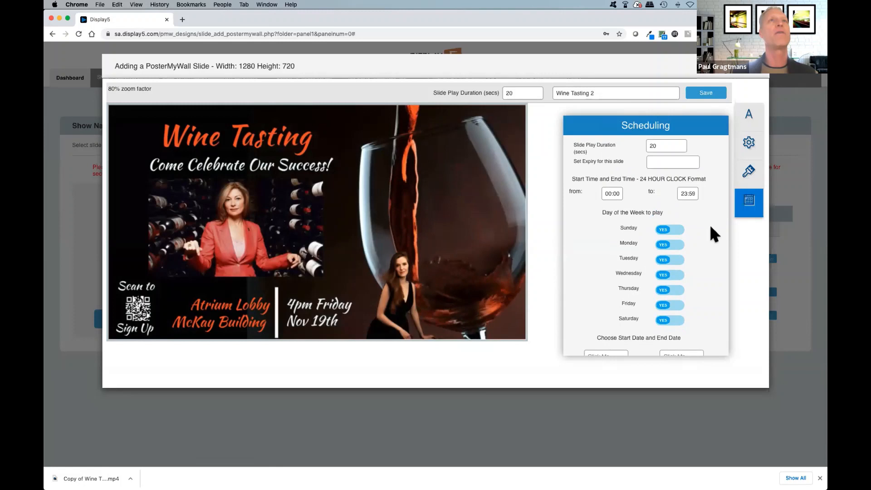
pyautogui.click(749, 144)
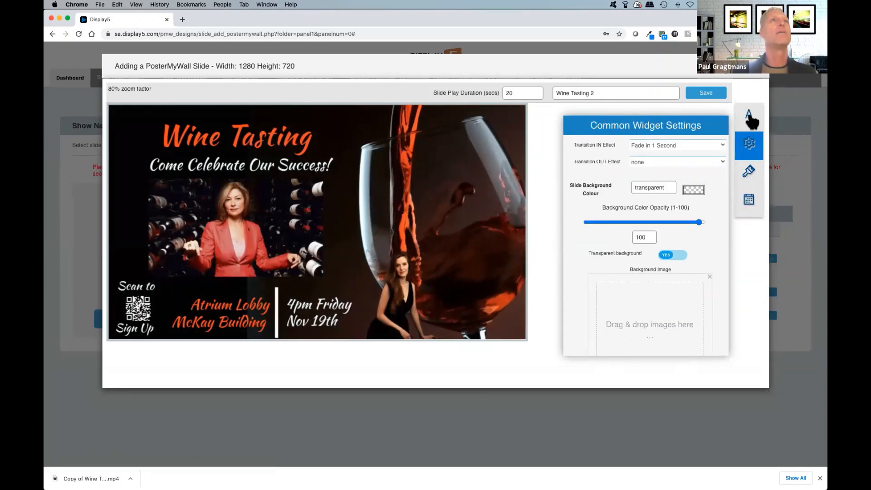
pyautogui.click(749, 172)
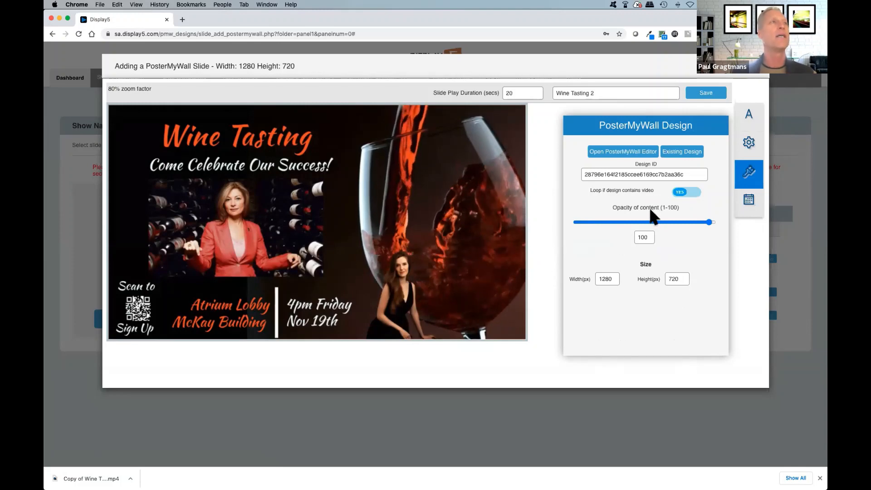
# Step: Save the Wine Tasting 2 slide and publish it in the Panel 1 playlist
pyautogui.click(712, 94)
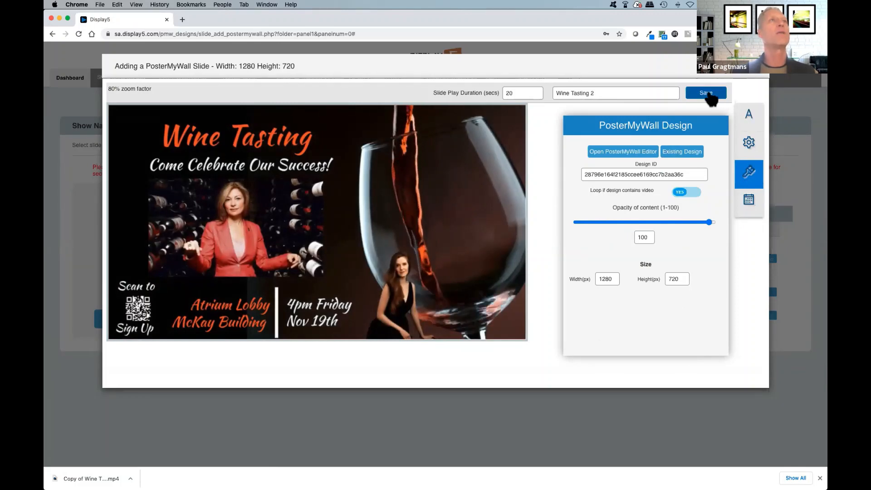
pyautogui.click(711, 98)
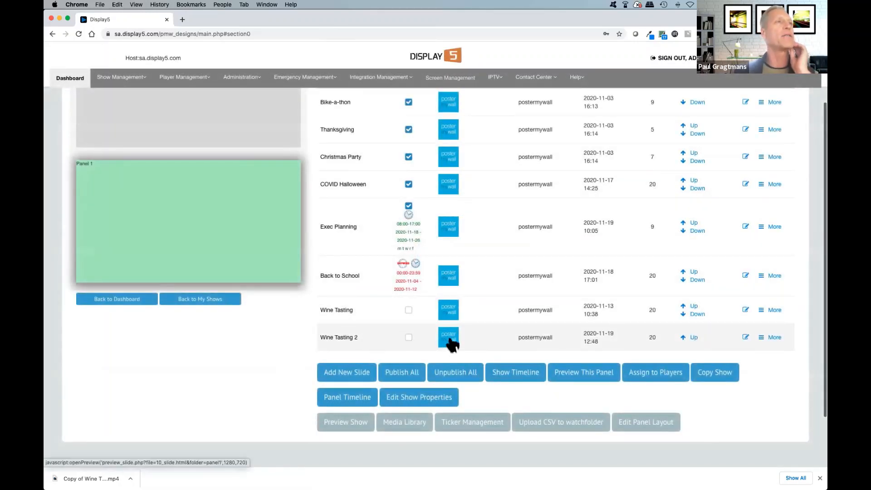
pyautogui.click(408, 338)
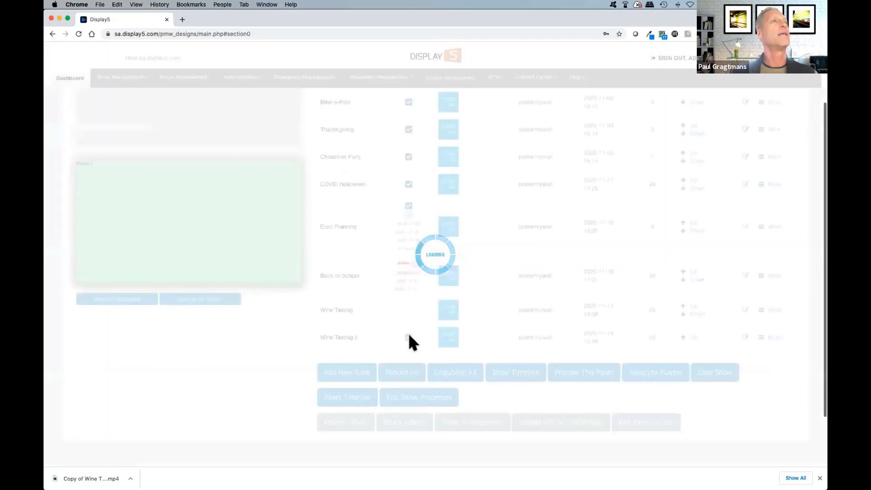
# Step: Move the Wine Tasting 2 slide to the start of the Panel 1 playlist and preview the show
pyautogui.moveTo(488, 344); pyautogui.dragTo(484, 95)
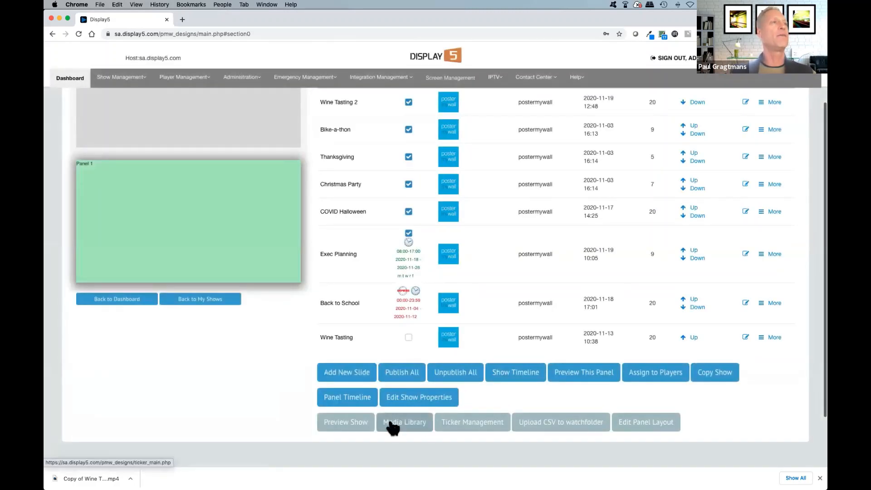
pyautogui.click(356, 426)
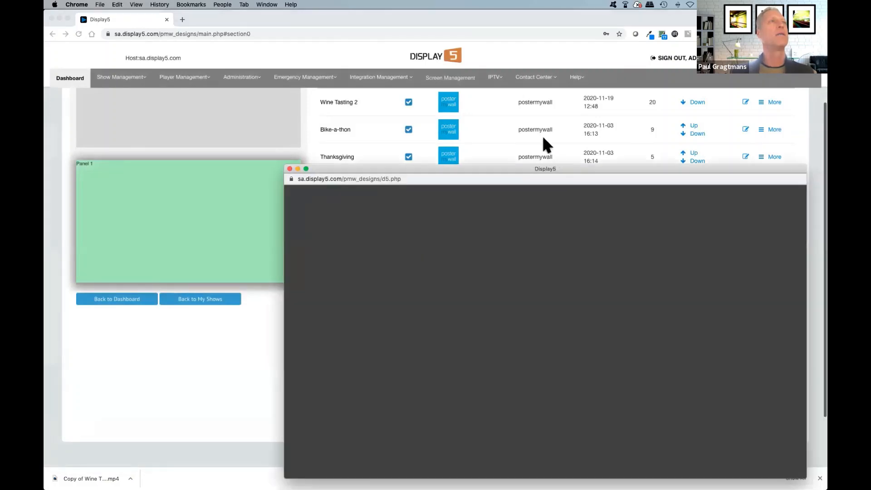
pyautogui.moveTo(570, 169); pyautogui.dragTo(532, 119)
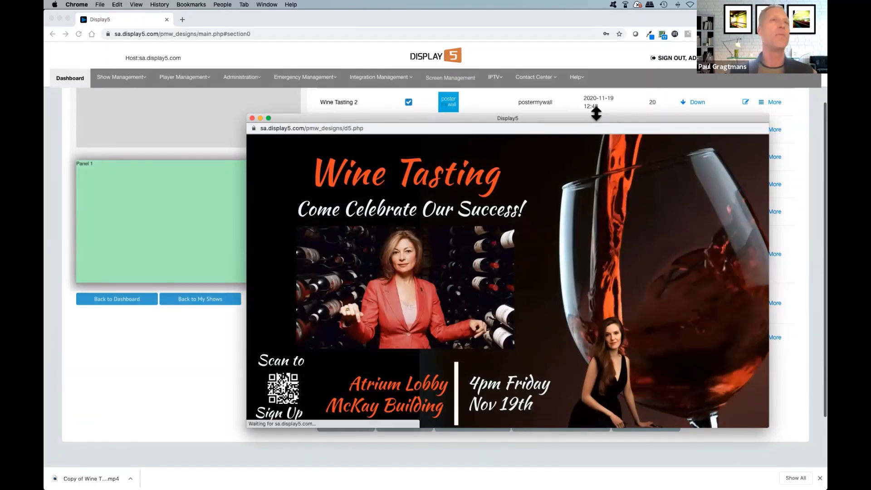
pyautogui.click(253, 118)
# Step: Open the COVID Halloween slide's design in the PosterMyWall editor and select the large white virus image beside the title
pyautogui.scroll(3, 503, 129)
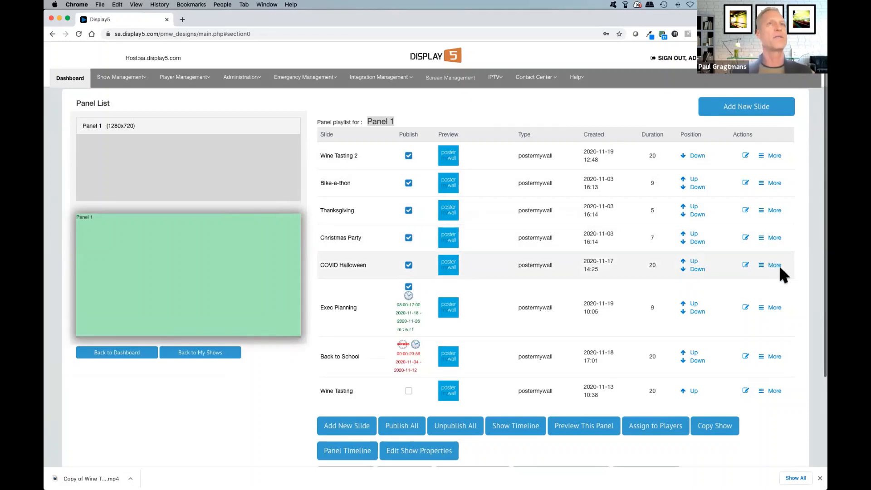
pyautogui.click(745, 266)
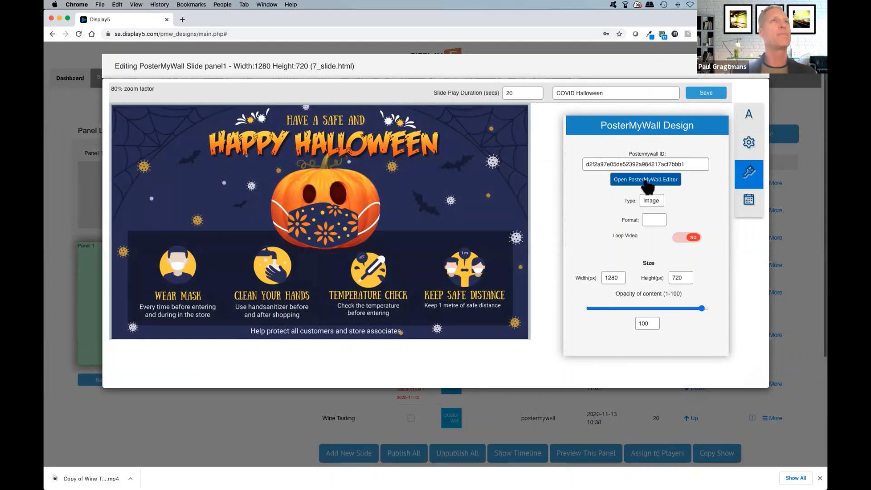
pyautogui.click(647, 181)
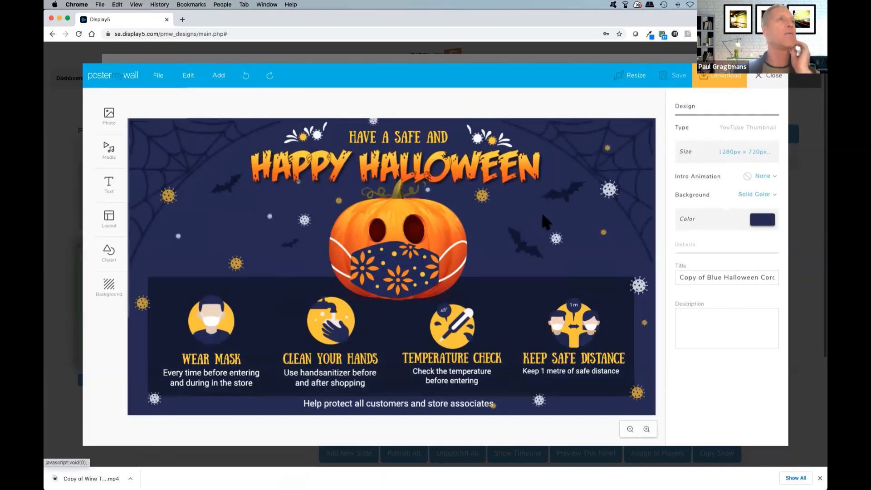
pyautogui.click(609, 195)
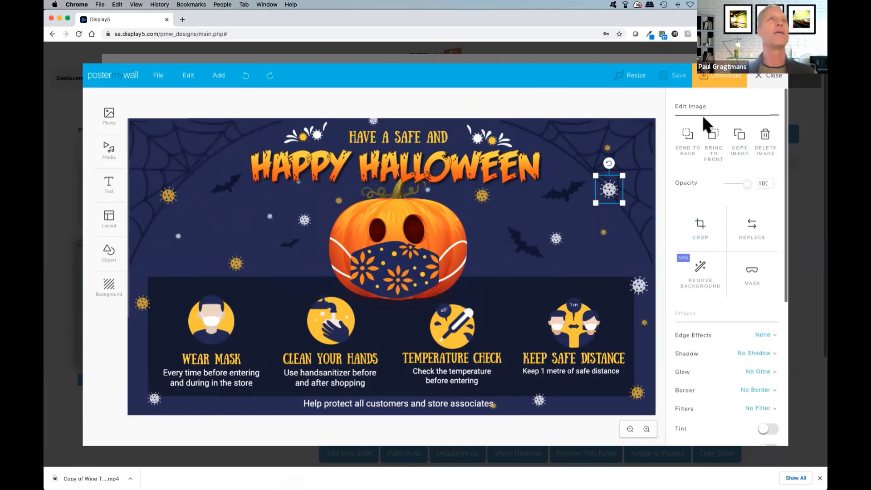
# Step: Close the PosterMyWall editor without changing the design and save the COVID Halloween slide
pyautogui.click(773, 77)
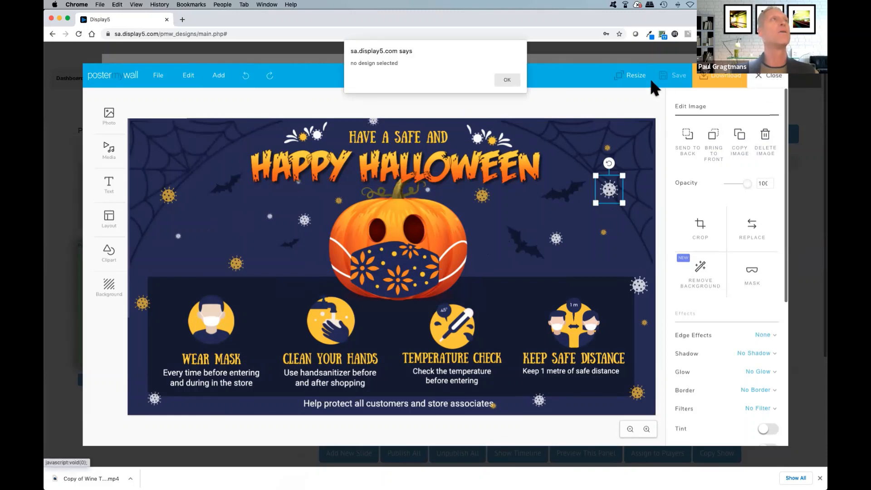
pyautogui.click(510, 79)
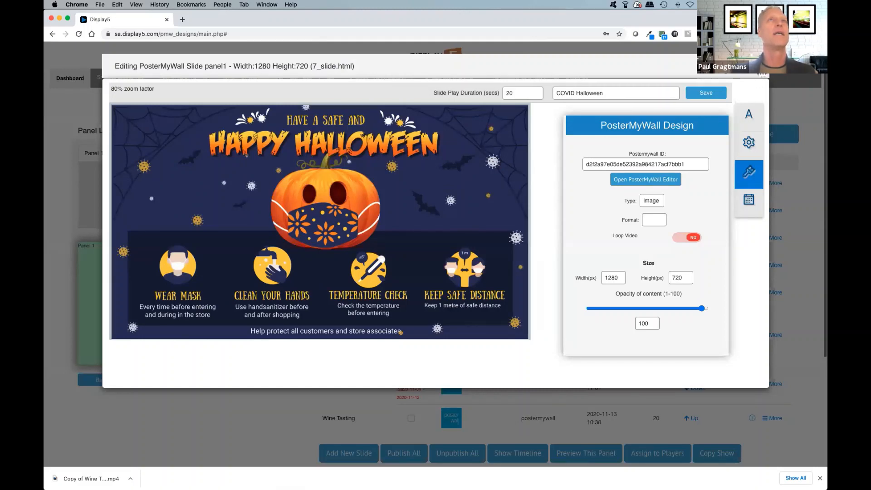
pyautogui.click(706, 92)
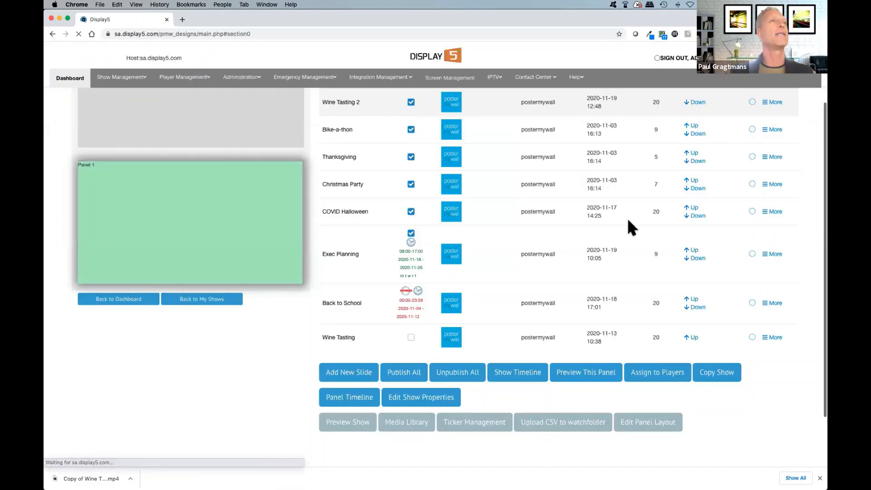